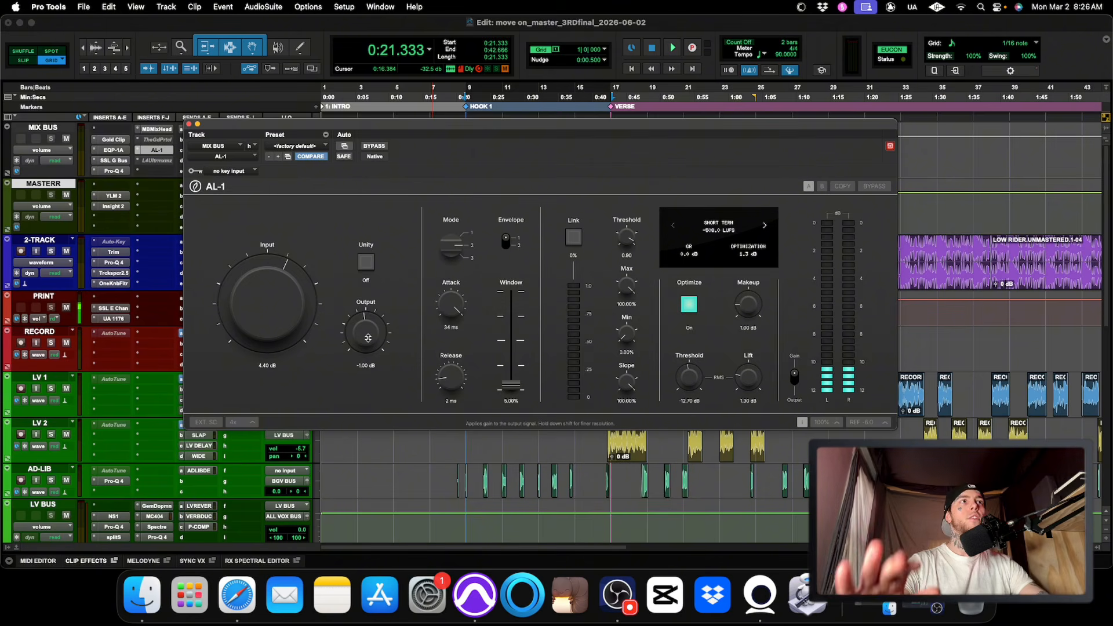
# Step: Toggle AL-1's Unity gain compensation on and off to compare the output level, leaving it off
pyautogui.click(365, 263)
pyautogui.click(365, 263)
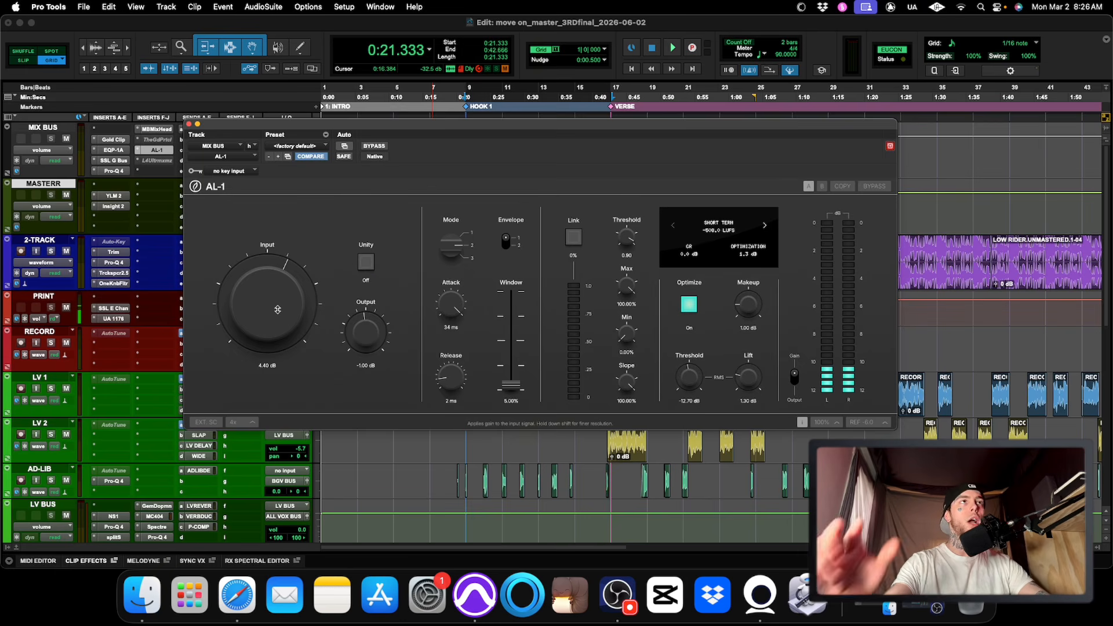
pyautogui.click(367, 264)
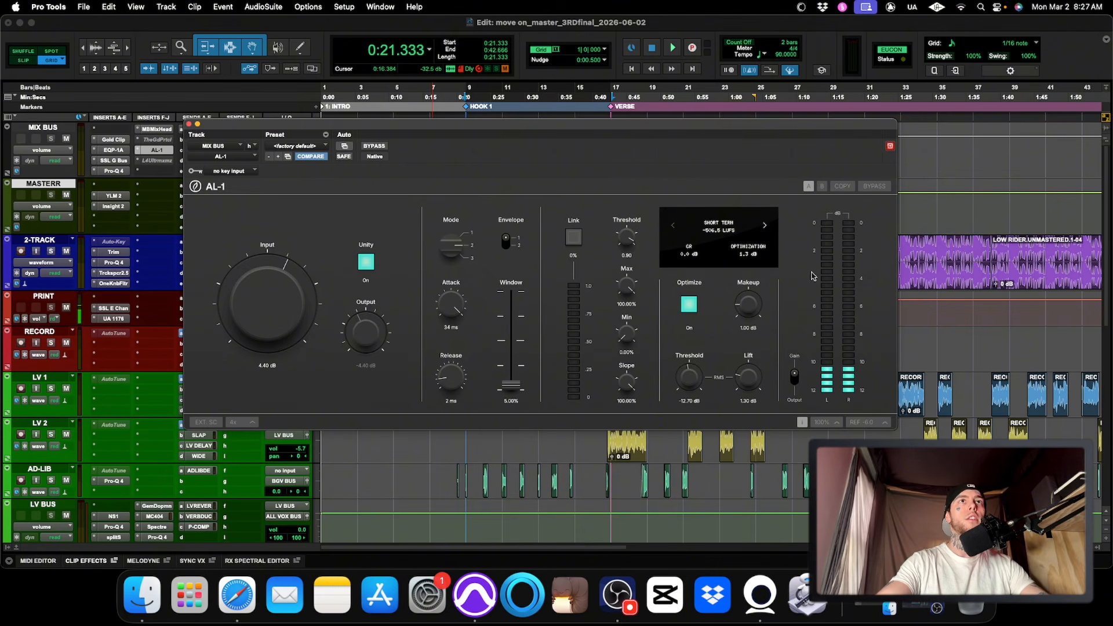
pyautogui.click(366, 264)
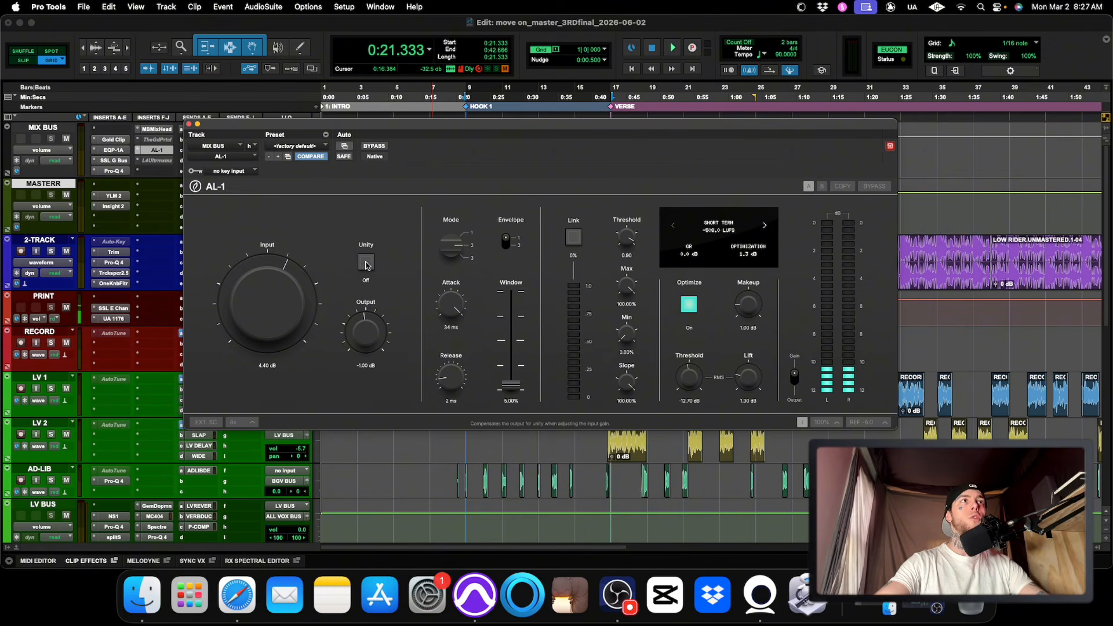
pyautogui.click(366, 264)
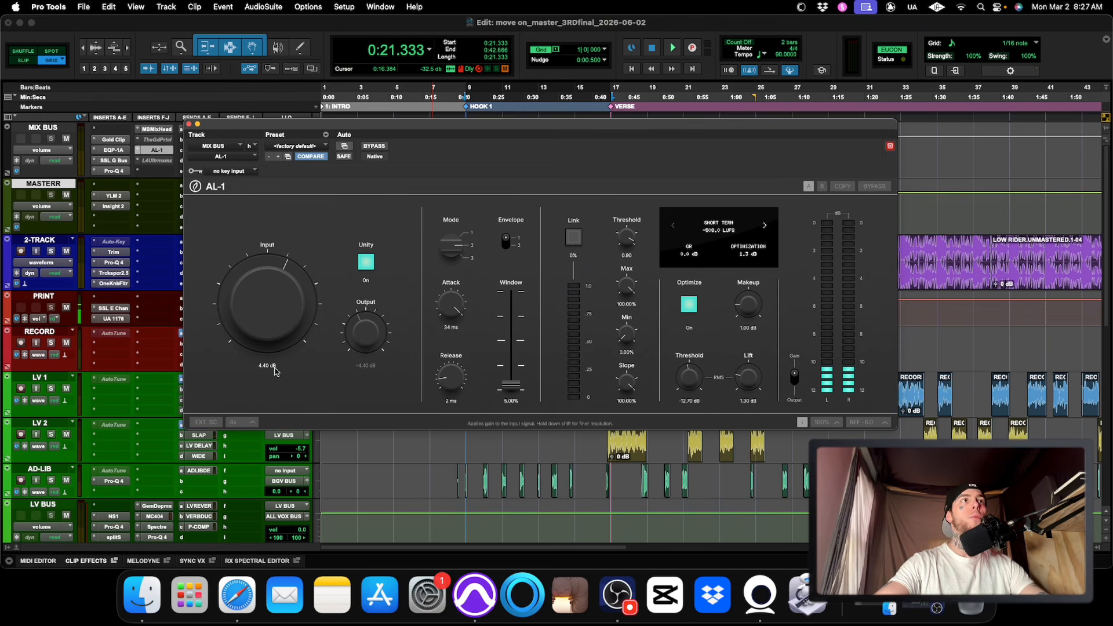
pyautogui.click(366, 262)
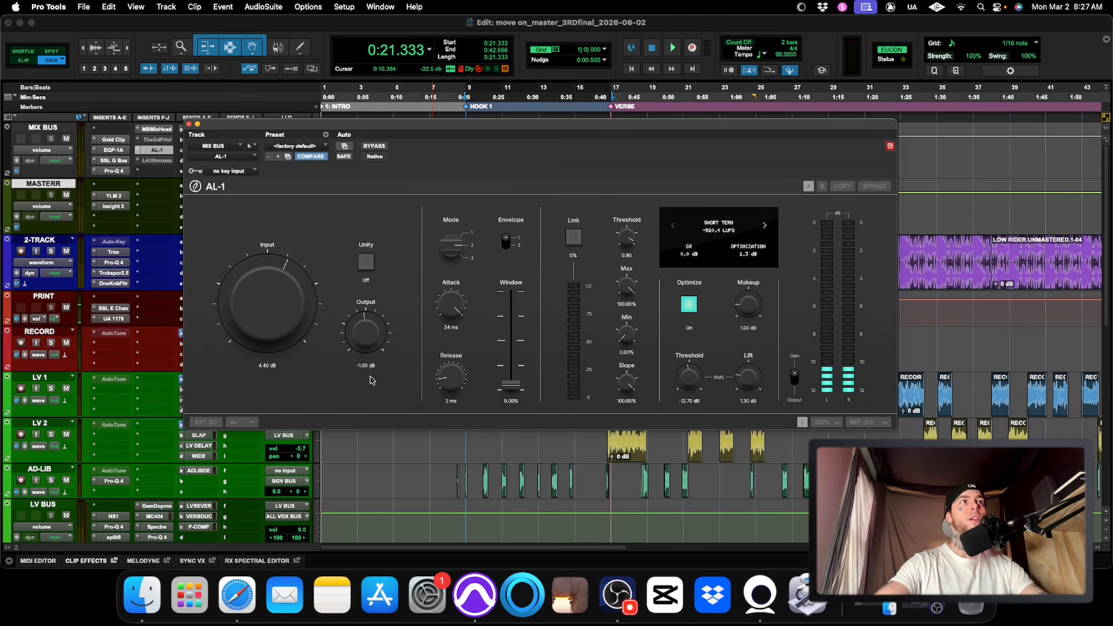
pyautogui.click(366, 262)
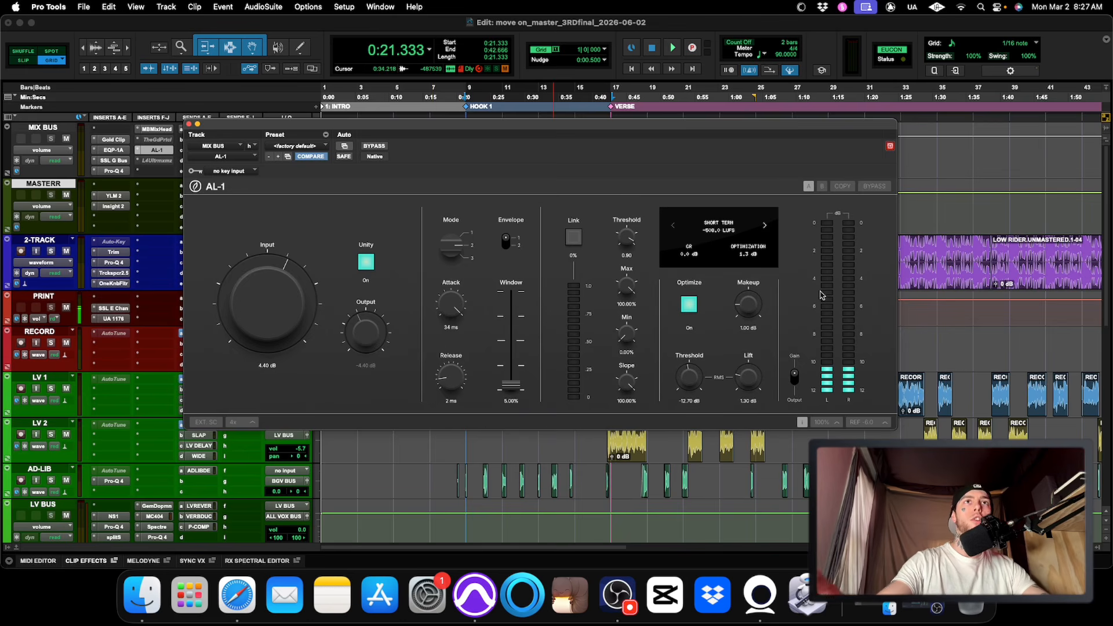
pyautogui.click(367, 262)
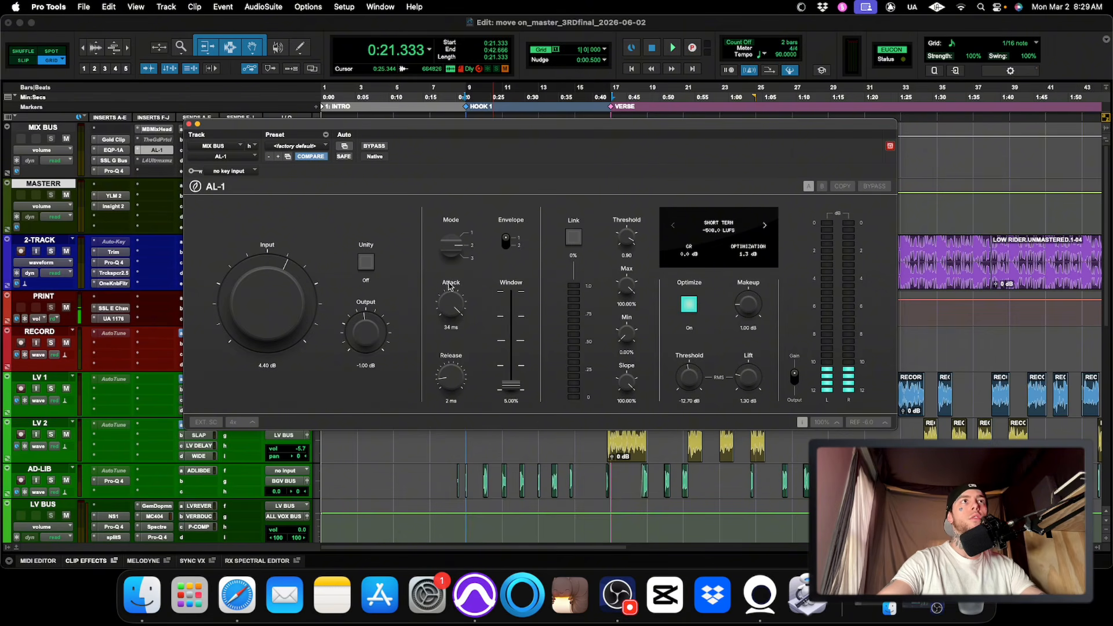
# Step: Switch the AL-1 envelope between shapes 1 and 2, ending on the original shape
pyautogui.click(506, 244)
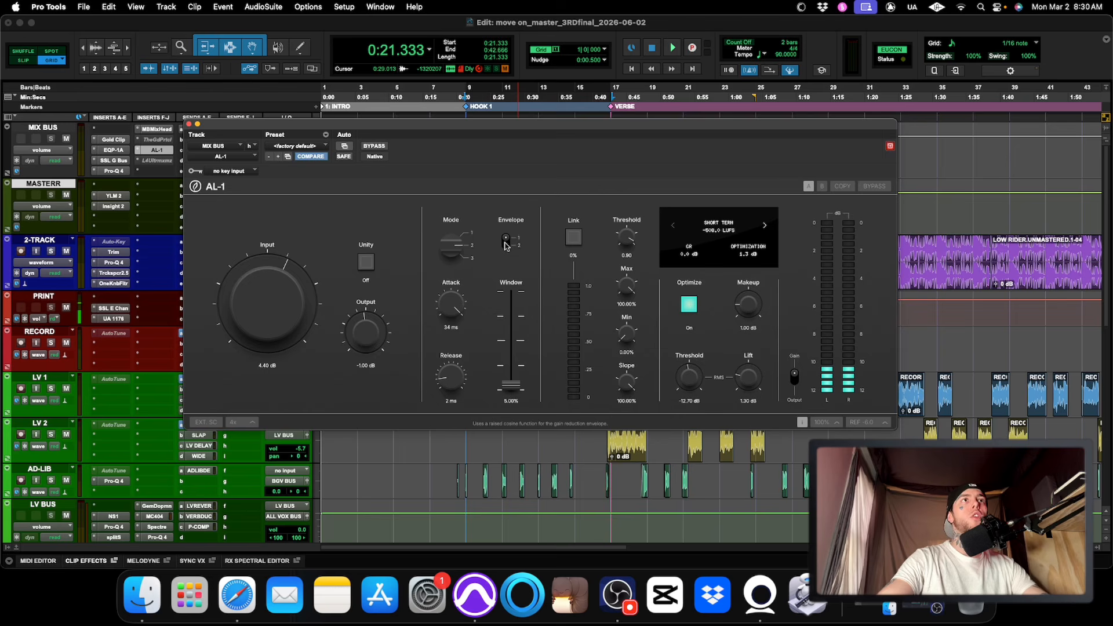
pyautogui.click(505, 243)
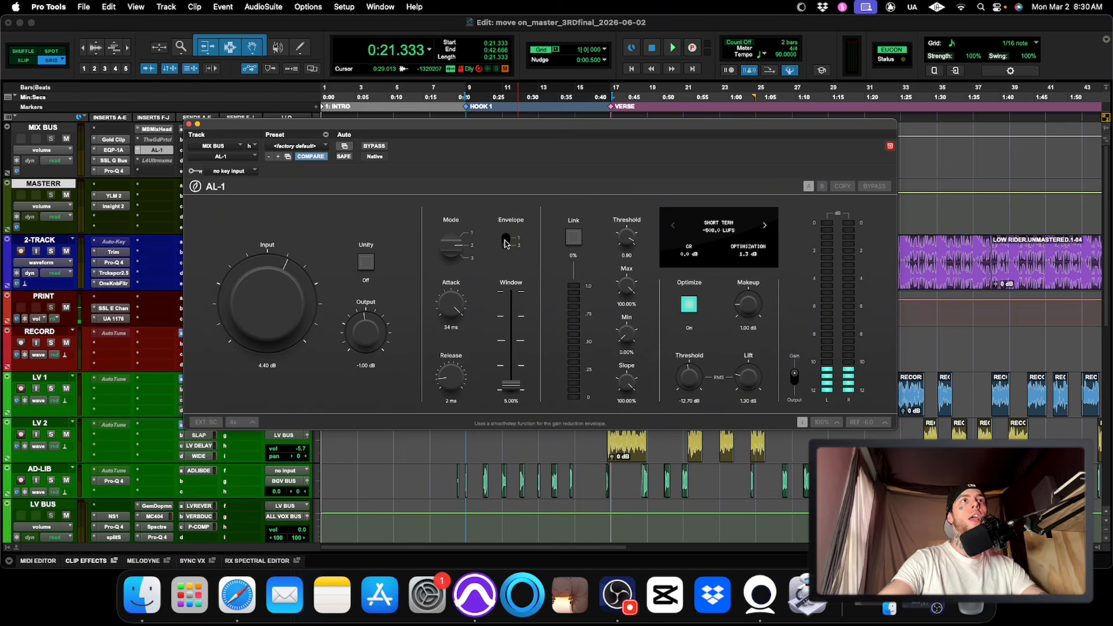
pyautogui.click(505, 243)
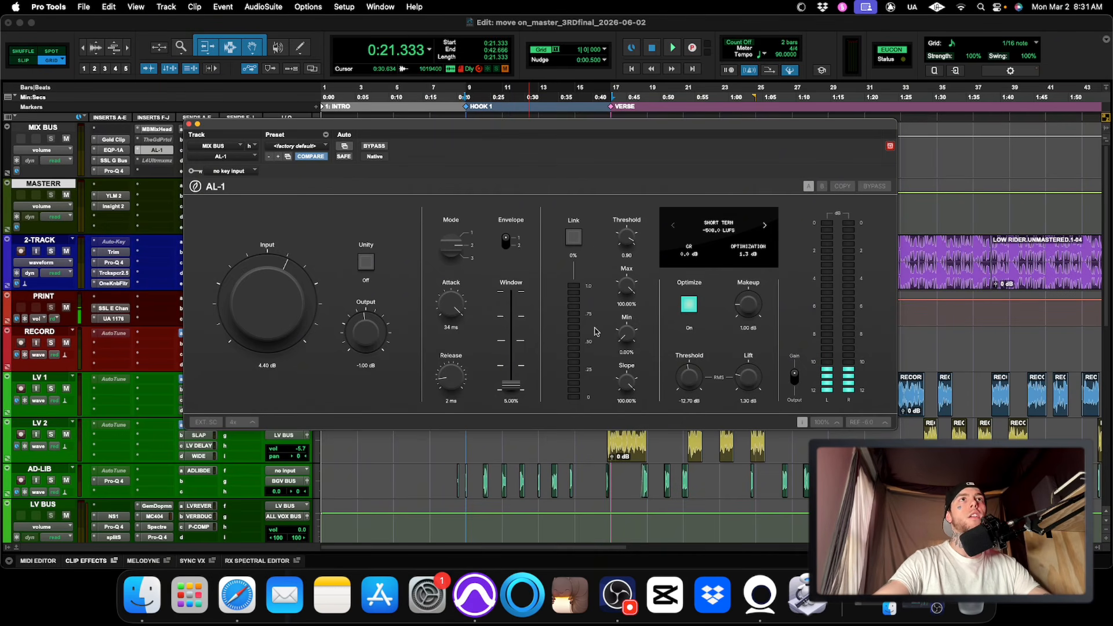
# Step: Toggle AL-1's stereo Link on and off, leaving it disabled
pyautogui.click(574, 237)
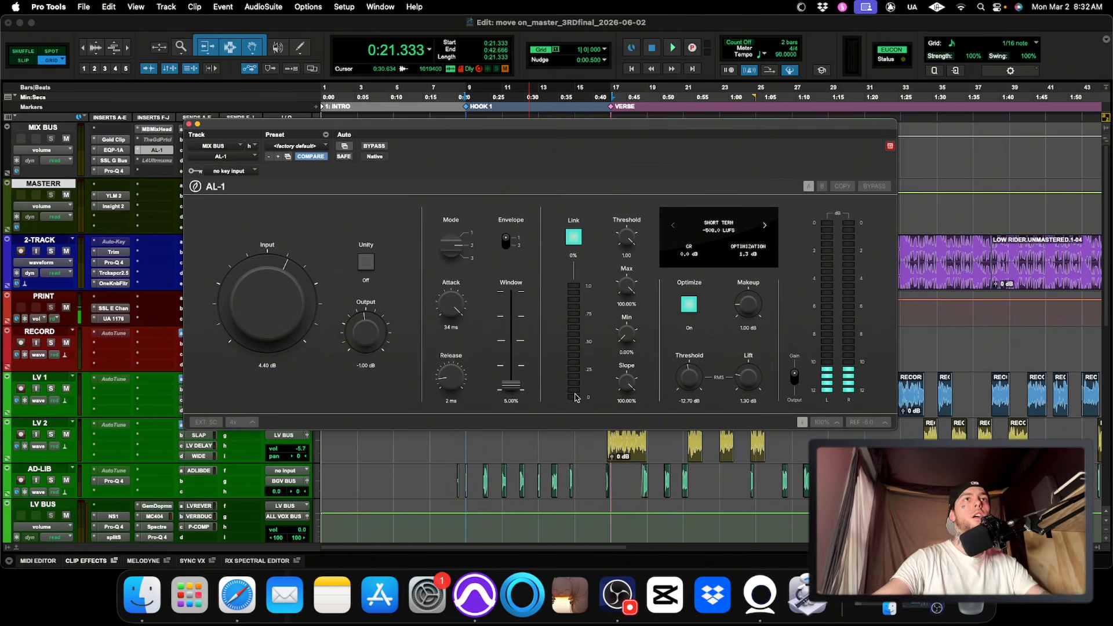
pyautogui.click(571, 238)
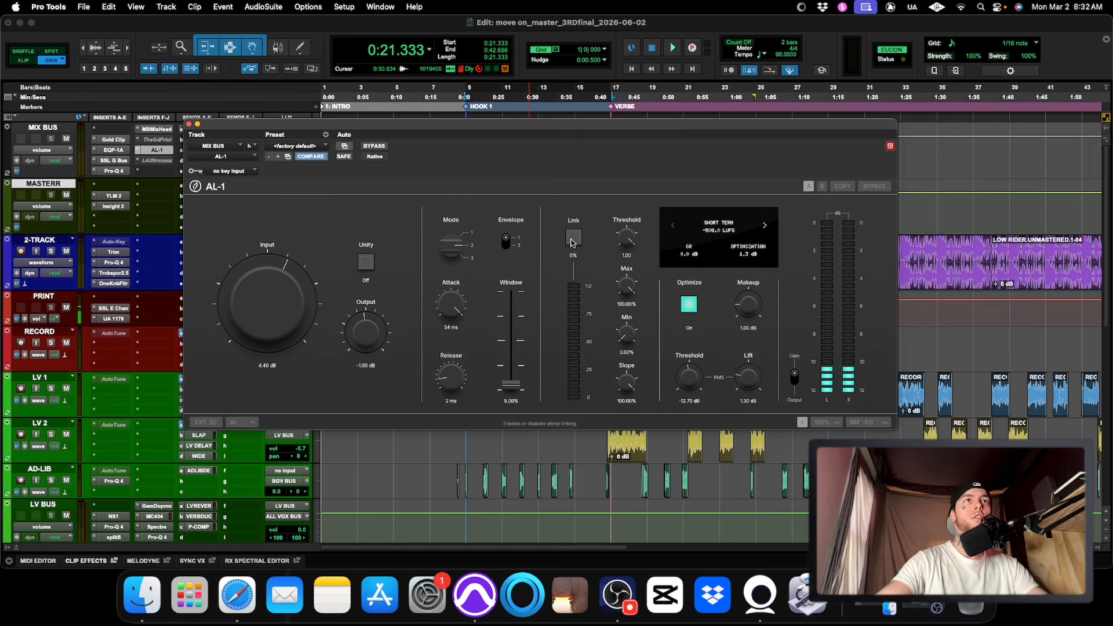
pyautogui.click(572, 239)
pyautogui.click(575, 239)
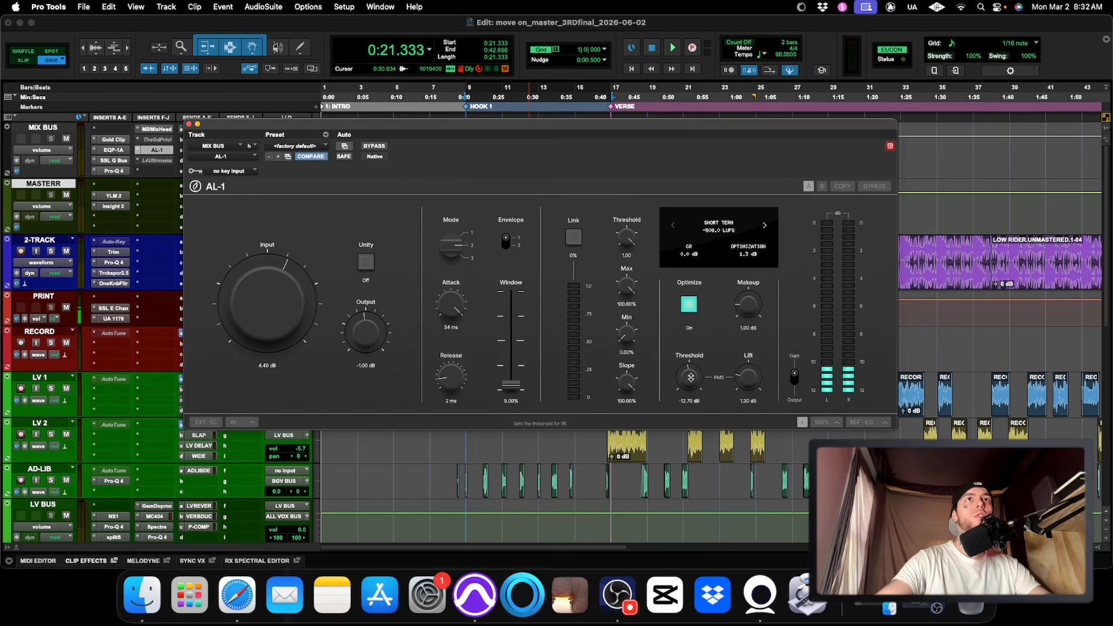
# Step: Adjust the threshold of AL-1's Optimize section to -11.80 dB
pyautogui.scroll(2, 689, 381)
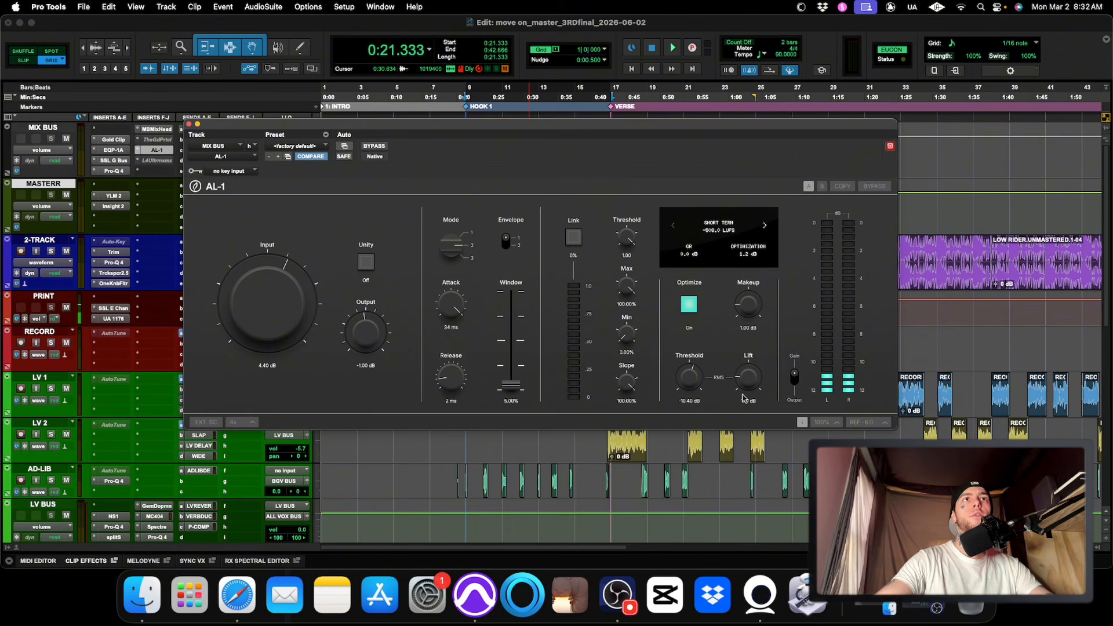
pyautogui.moveTo(685, 385); pyautogui.dragTo(681, 421)
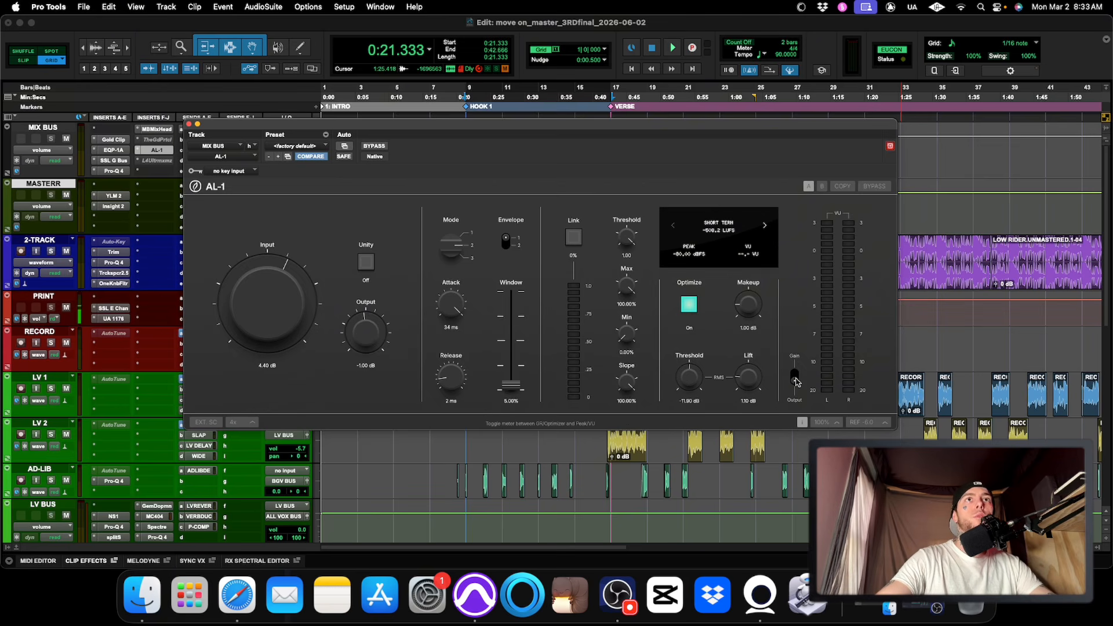
# Step: Compare AL-1's Gain and Output meter views, and look over the oversampling options without changing the setting
pyautogui.click(794, 376)
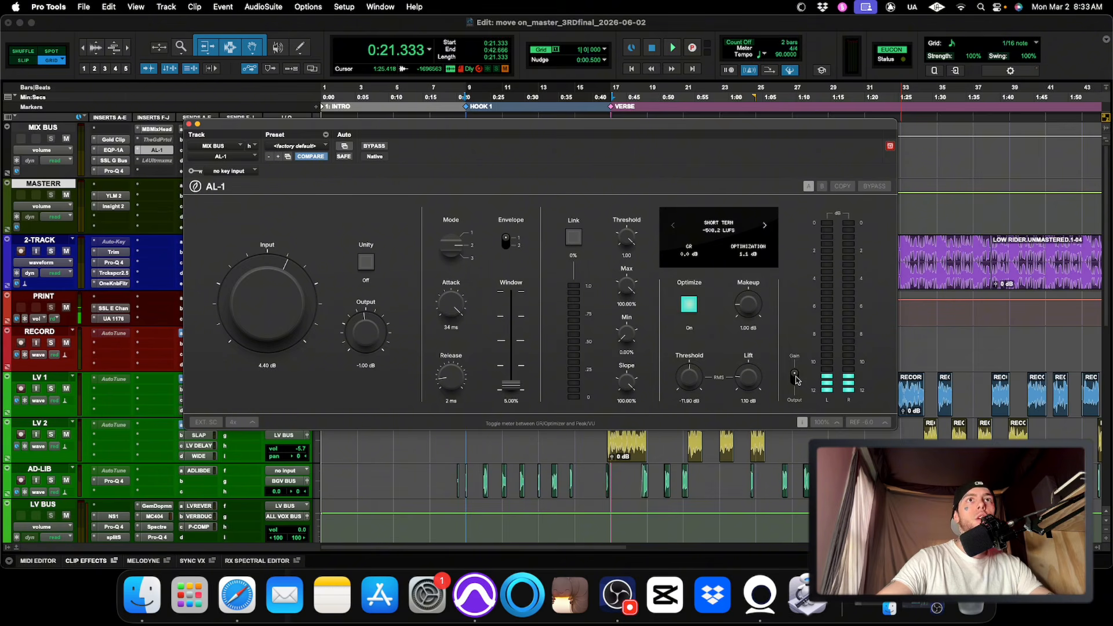
pyautogui.click(795, 378)
pyautogui.click(795, 378)
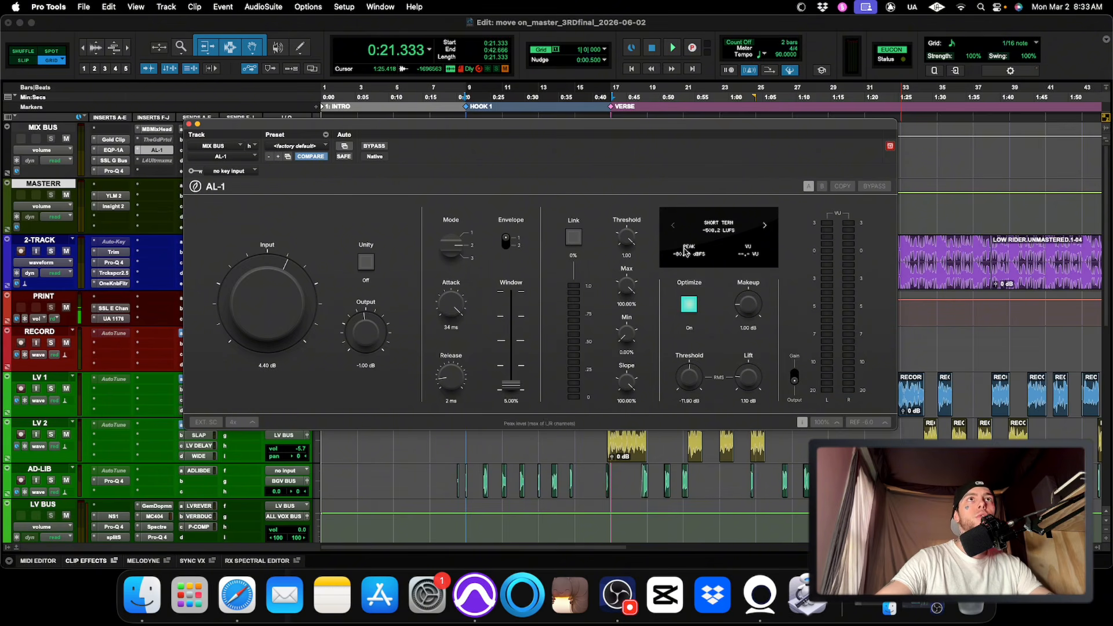
pyautogui.click(795, 378)
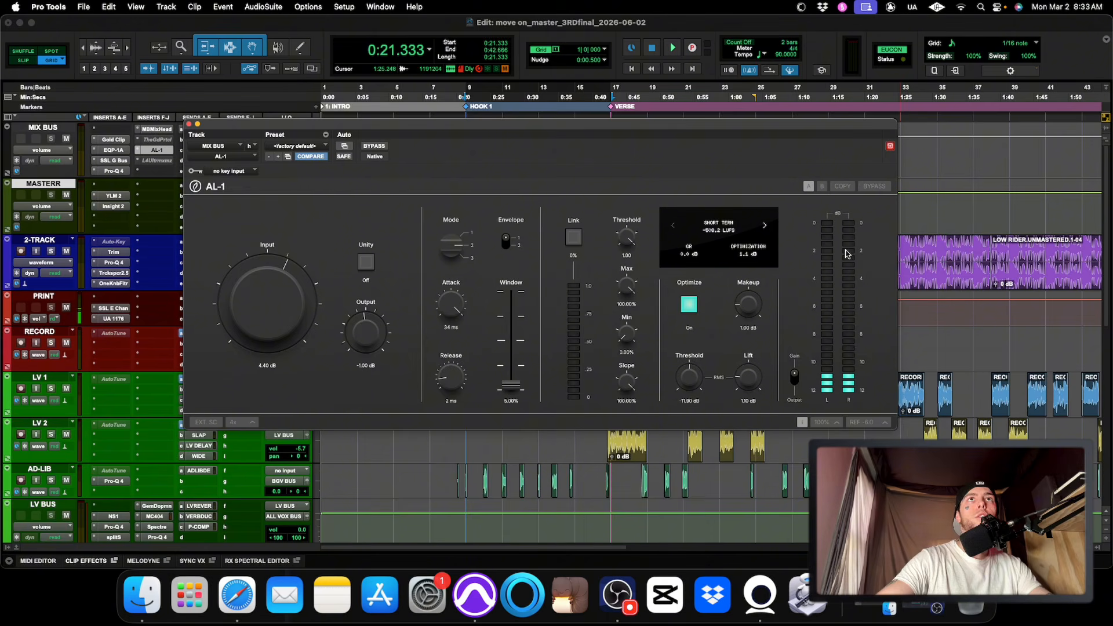
pyautogui.click(248, 424)
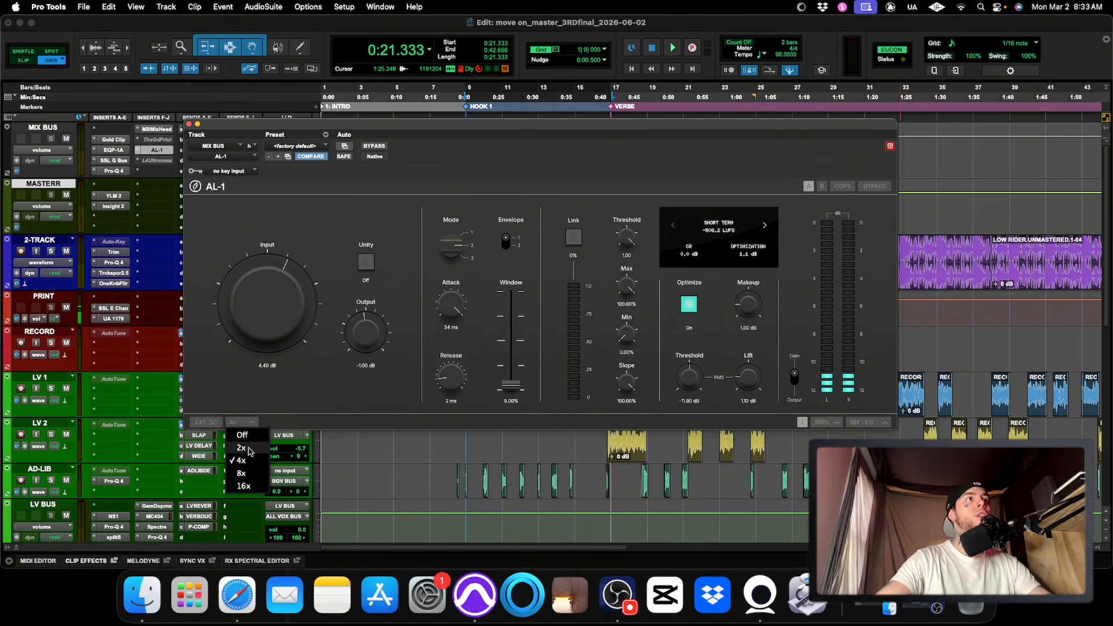
pyautogui.click(323, 403)
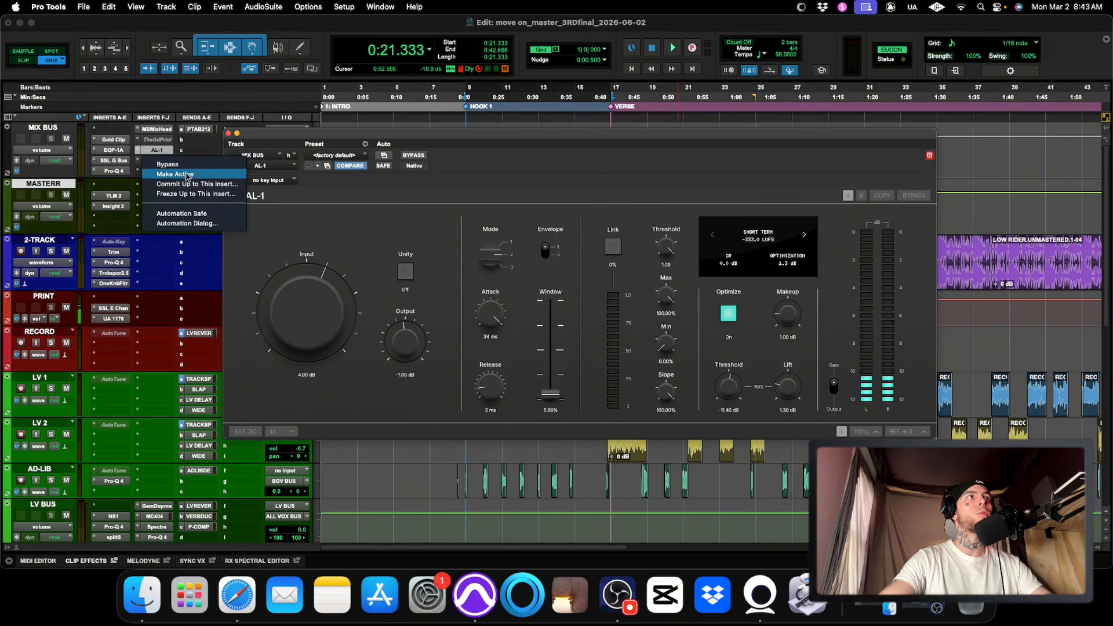
# Step: Make the L4 Ultramaximizer insert on the MIX BUS active and audition HOOK 1 with its window open
pyautogui.click(186, 175)
pyautogui.click(162, 161)
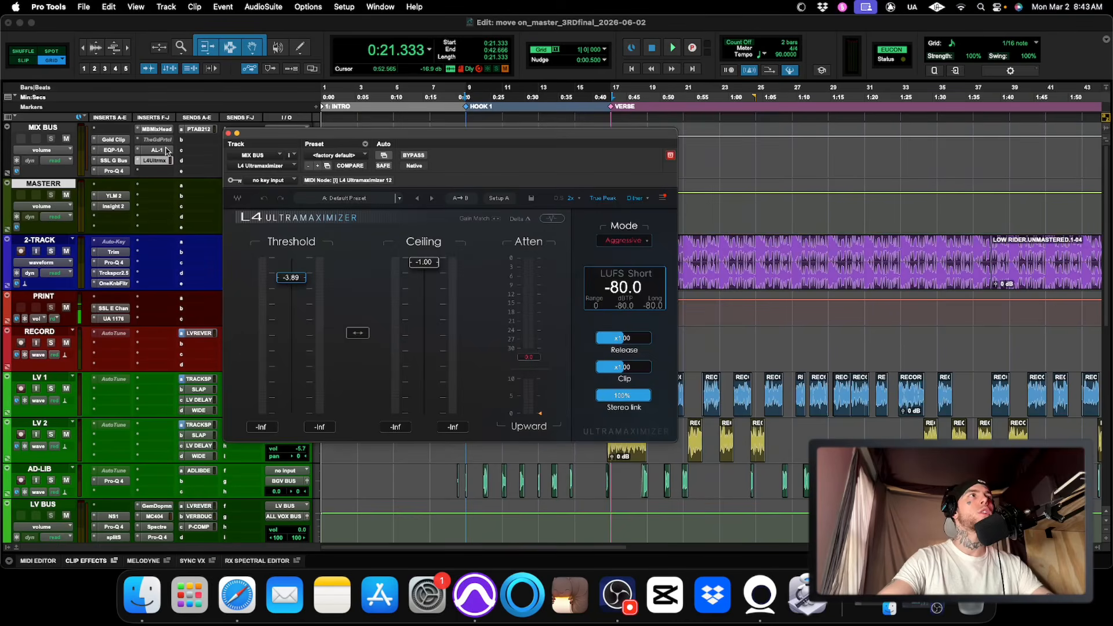
pyautogui.click(166, 151)
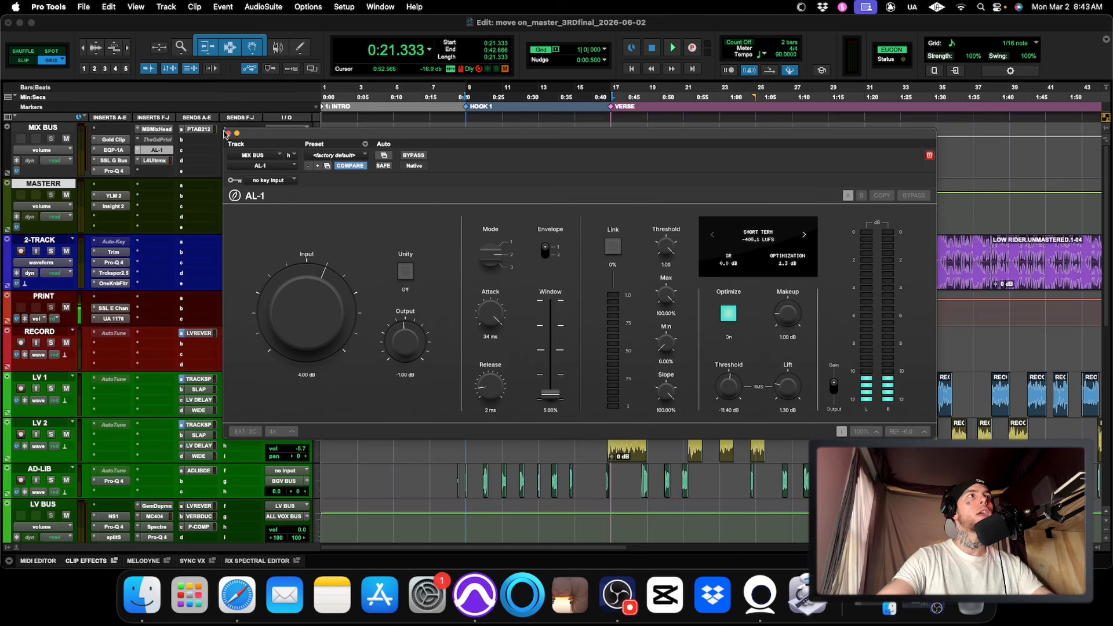
pyautogui.click(228, 134)
pyautogui.click(168, 161)
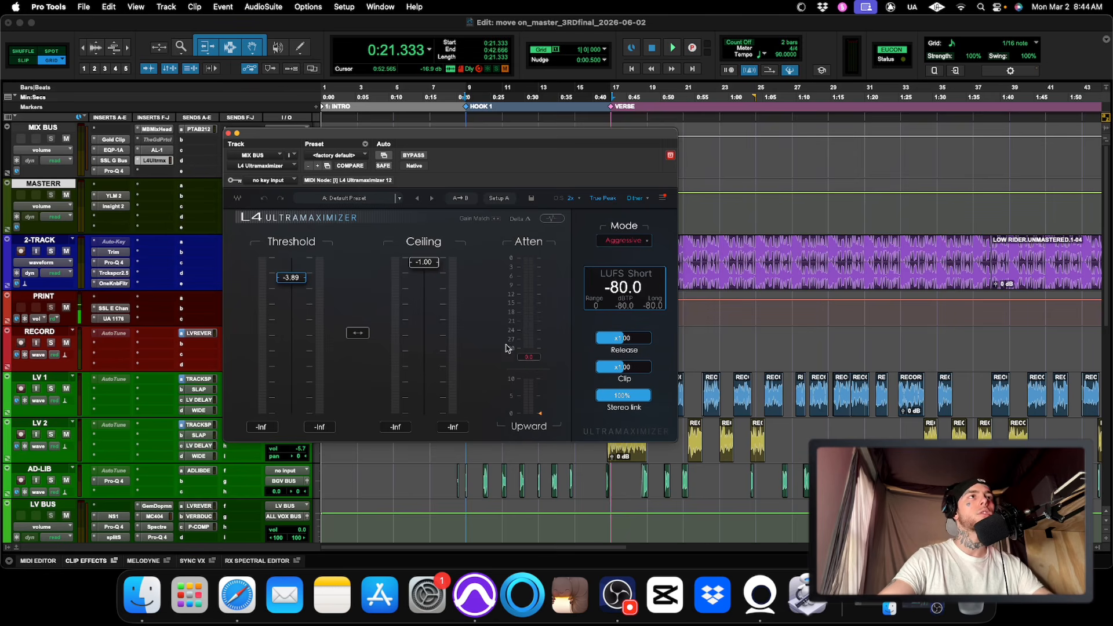
pyautogui.press('space')
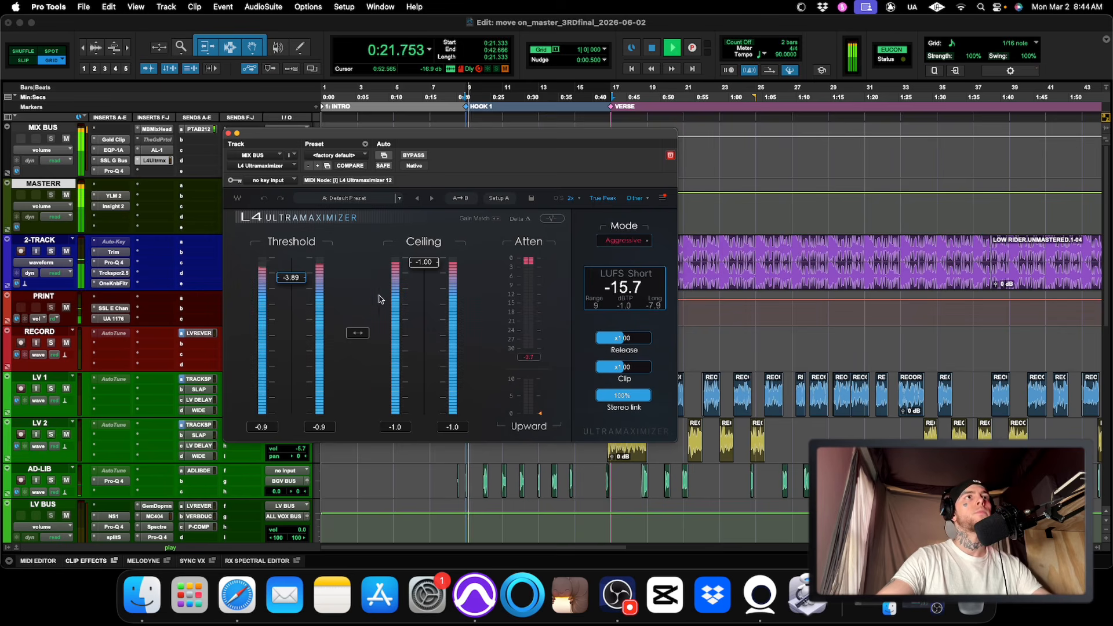
pyautogui.press('space')
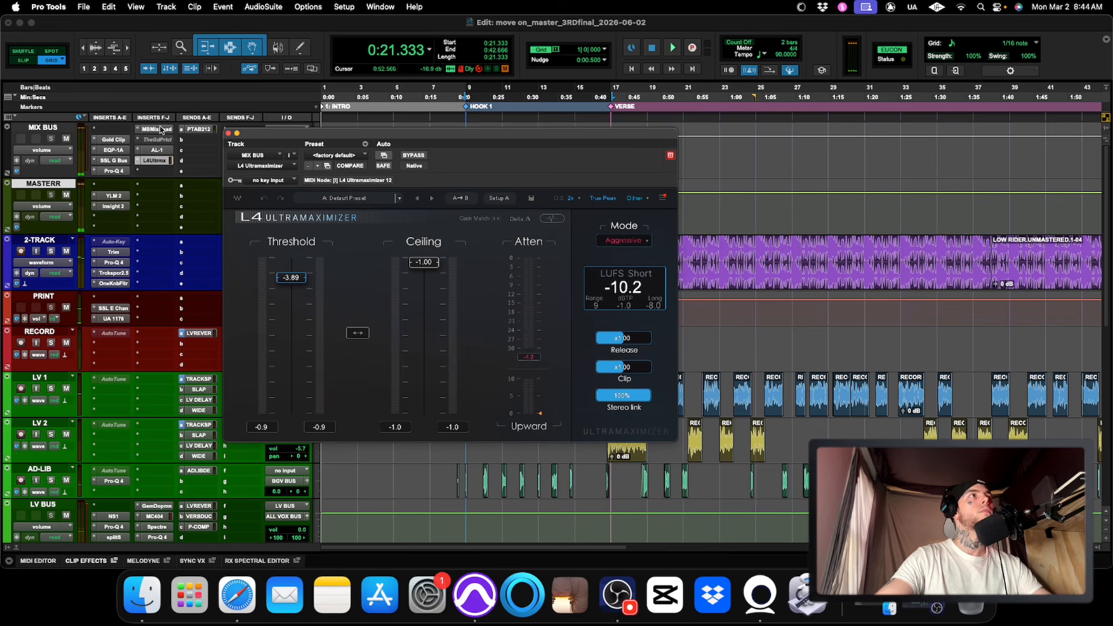
# Step: Make the AL-1 insert on the MIX BUS inactive and reopen the L4 Ultramaximizer
pyautogui.rightClick(160, 150)
pyautogui.click(185, 168)
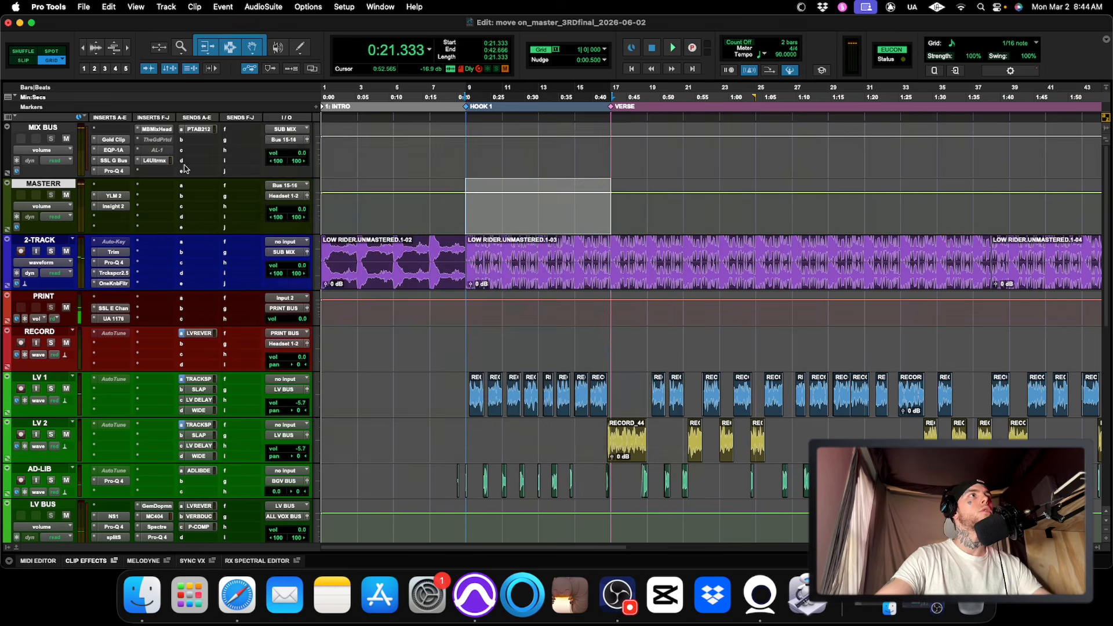
pyautogui.click(152, 162)
# Step: Try L4 Ultramaximizer thresholds of -4.24 and -4.01 while auditioning HOOK 1
pyautogui.press('space')
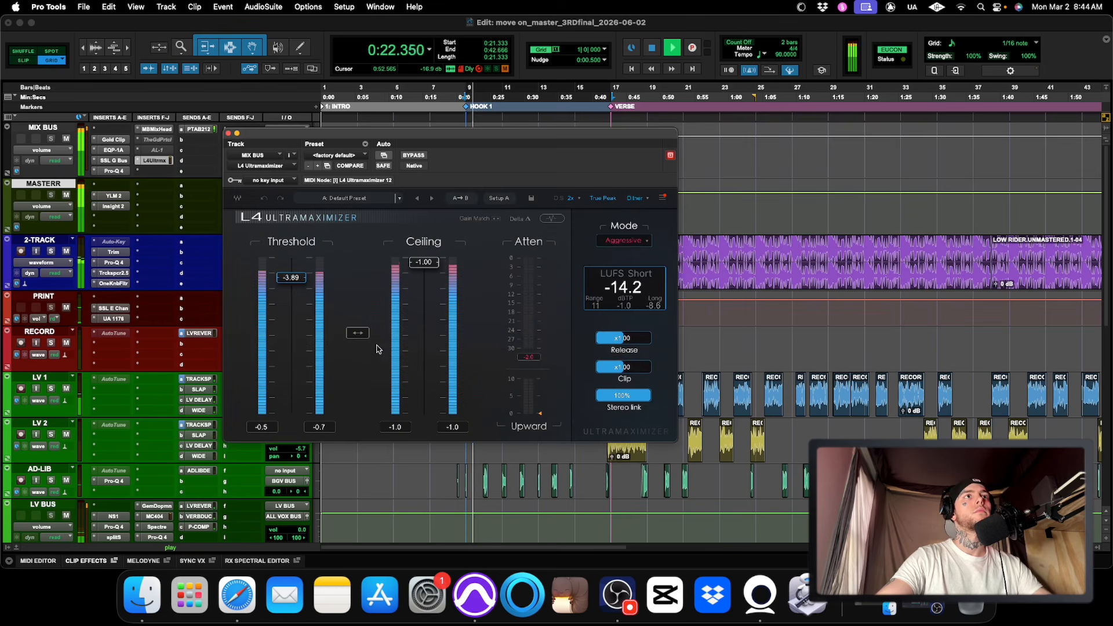
pyautogui.press('space')
pyautogui.press('space')
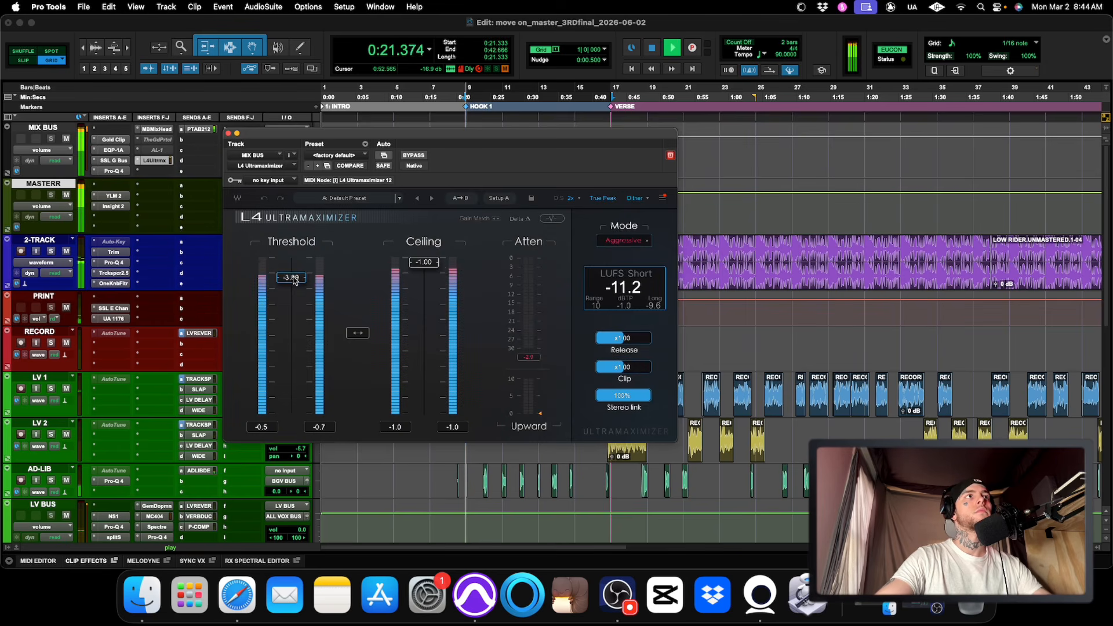
pyautogui.moveTo(295, 281); pyautogui.dragTo(294, 282)
pyautogui.press('space')
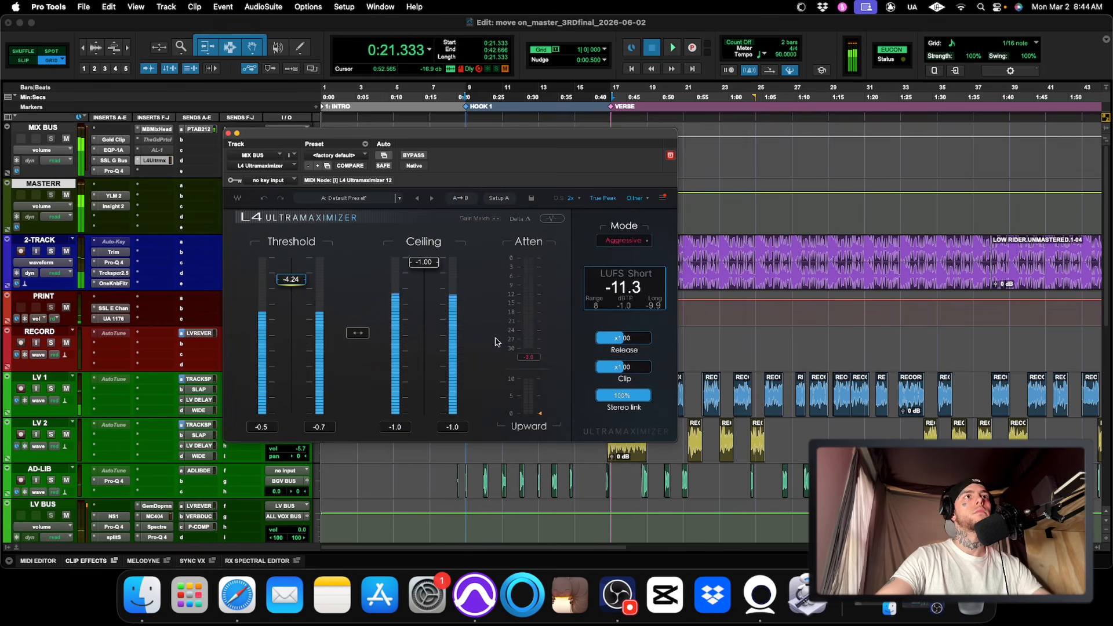
pyautogui.press('space')
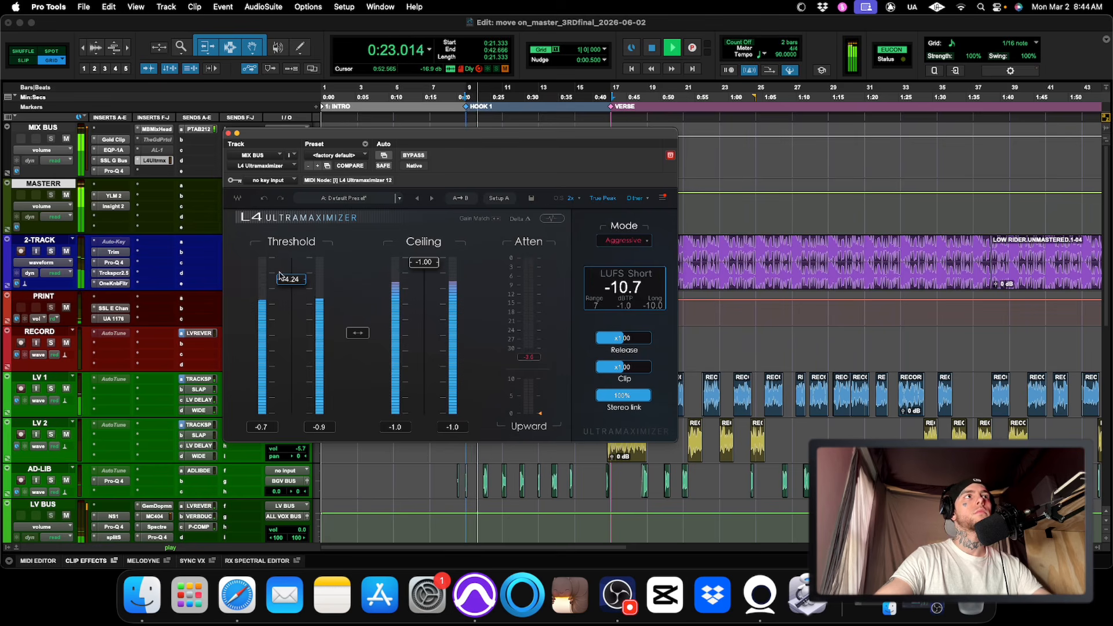
pyautogui.moveTo(280, 276); pyautogui.dragTo(280, 275)
pyautogui.press('space')
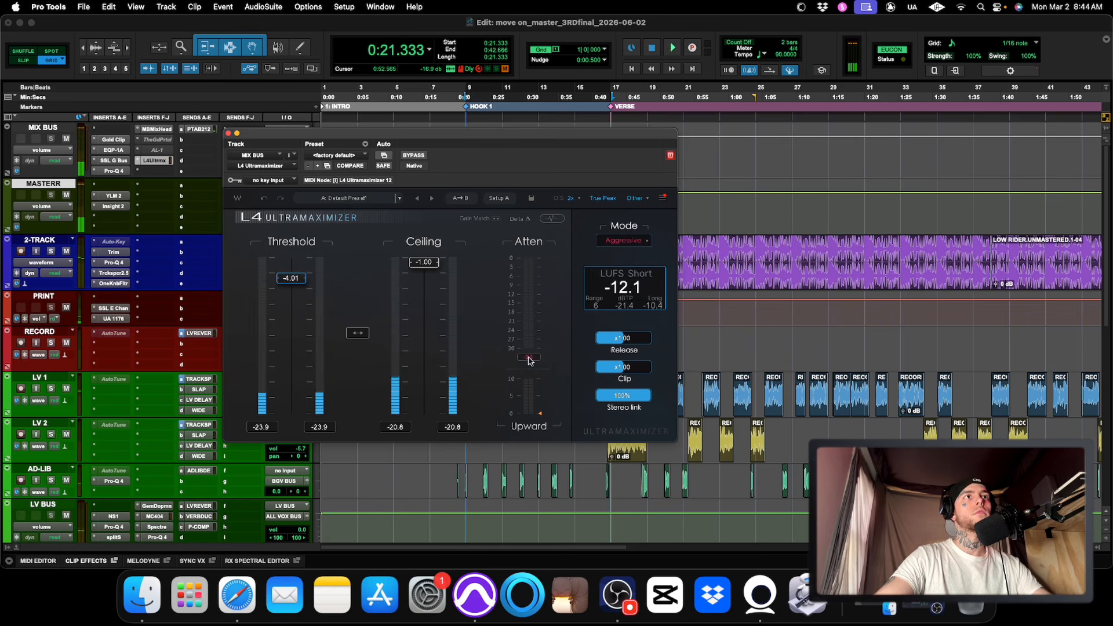
# Step: Set the L4 threshold to -3.85, reset its attenuation peak readout, and replay HOOK 1 before closing the plug-in
pyautogui.press('space')
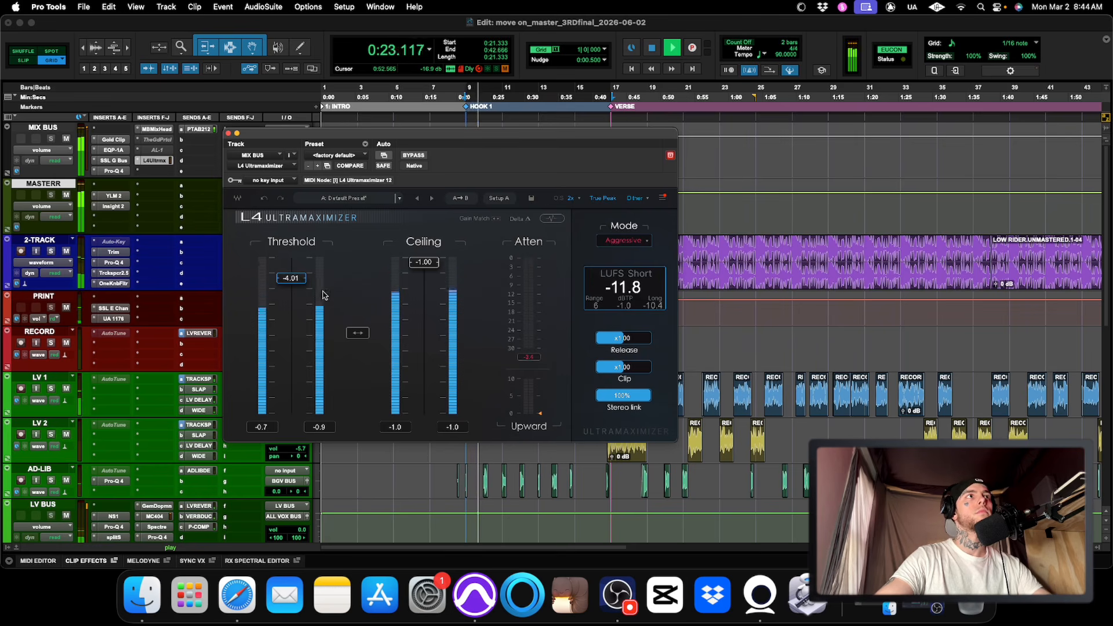
pyautogui.moveTo(291, 278); pyautogui.dragTo(291, 278)
pyautogui.press('space')
pyautogui.click(530, 358)
pyautogui.press('space')
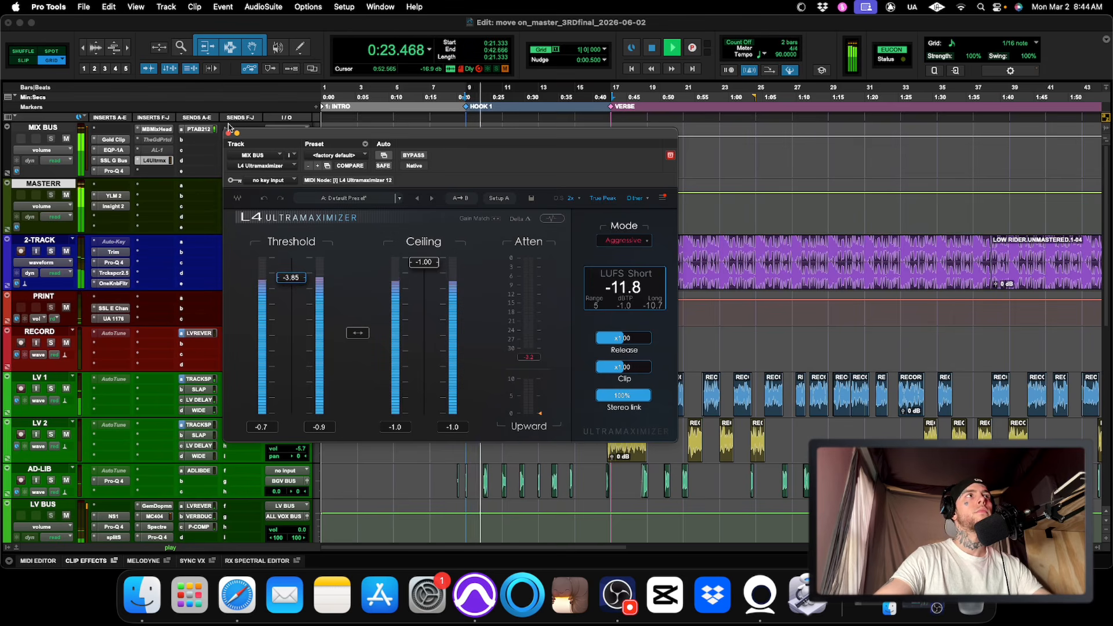
pyautogui.press('space')
pyautogui.click(229, 133)
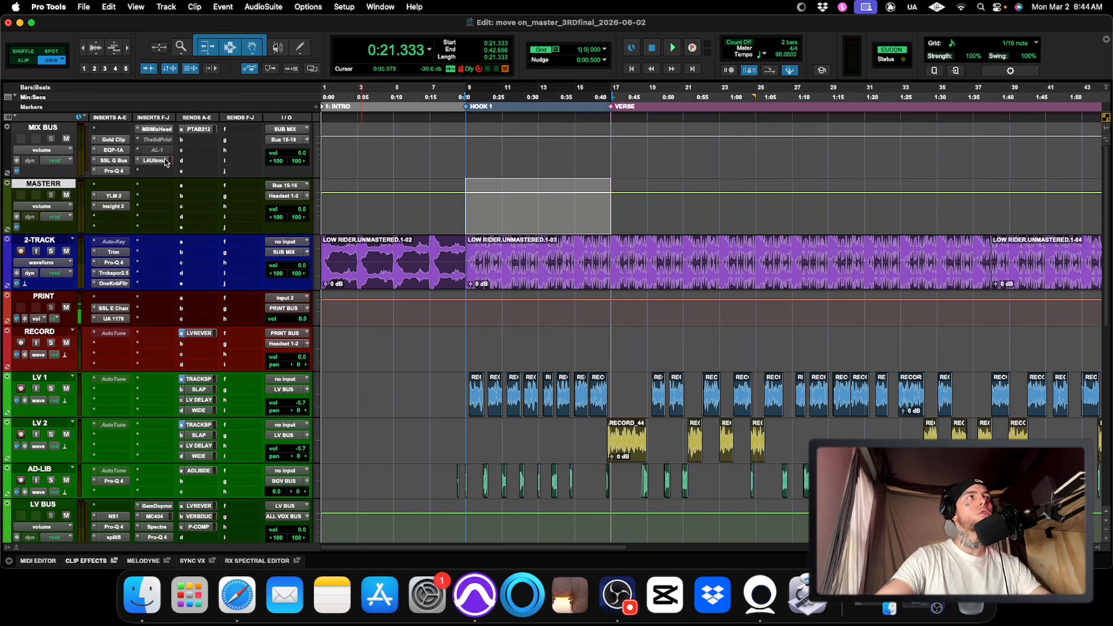
# Step: Reset the Insight 2 meter on the MASTERR track and measure HOOK 1's loudness through the L4 Ultramaximizer before closing the meter
pyautogui.click(112, 206)
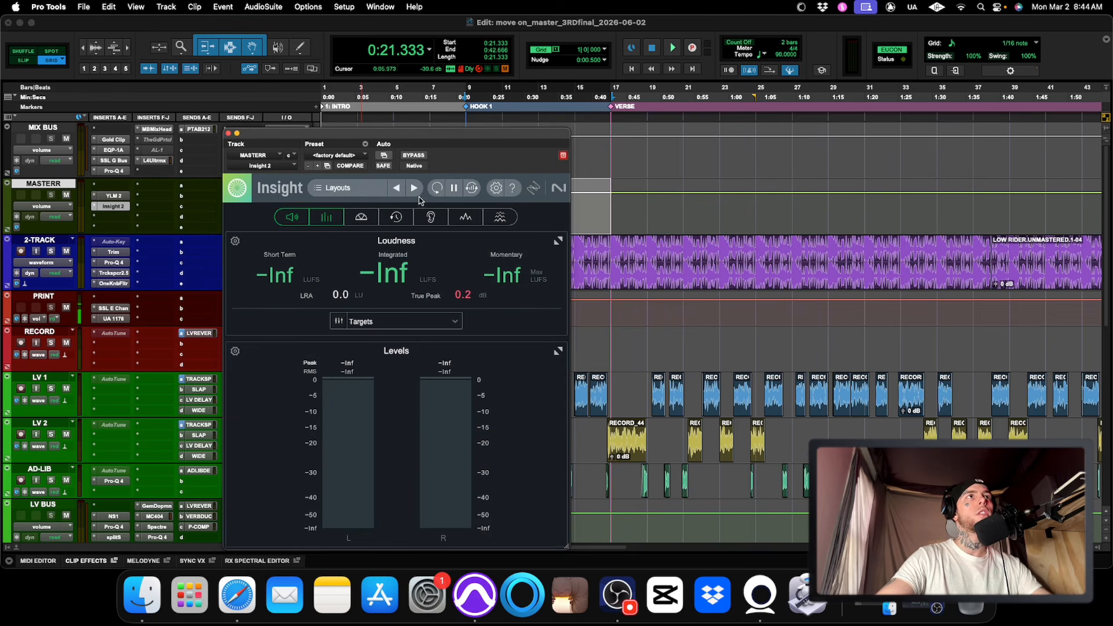
pyautogui.click(437, 193)
pyautogui.press('space')
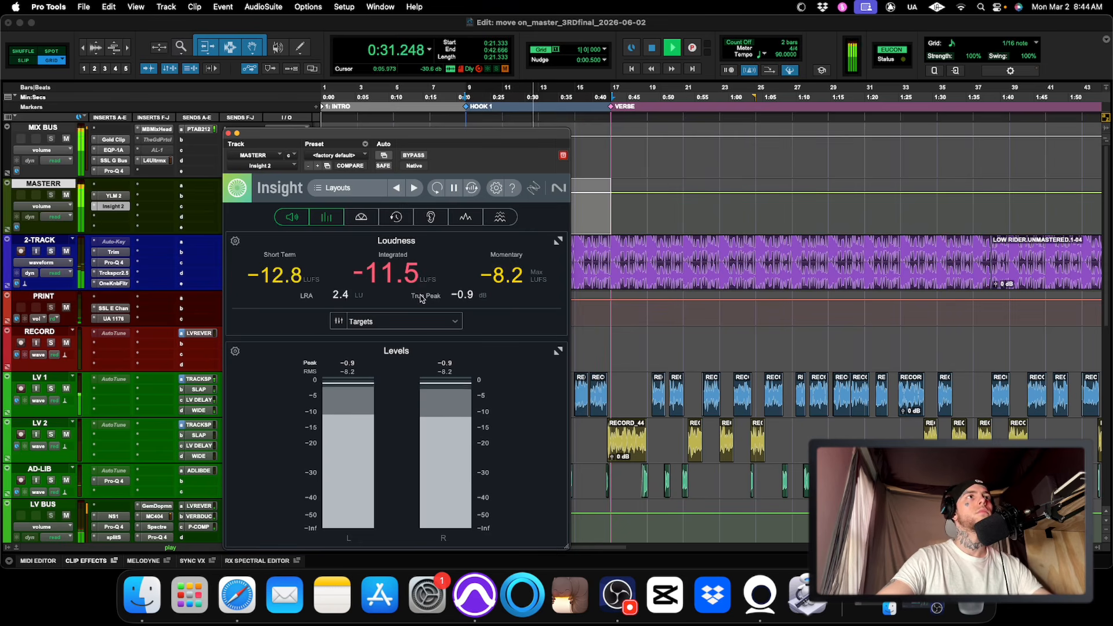
pyautogui.press('space')
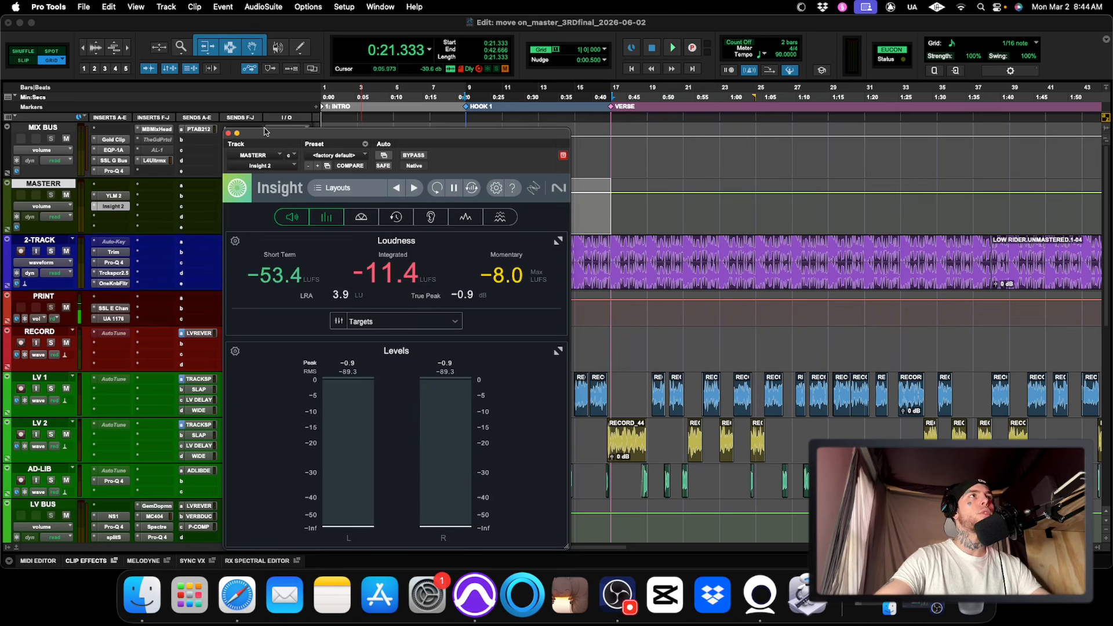
pyautogui.click(228, 133)
# Step: Make the L4 Ultramaximizer insert on the MIX BUS inactive and the AL-1 insert active
pyautogui.rightClick(161, 159)
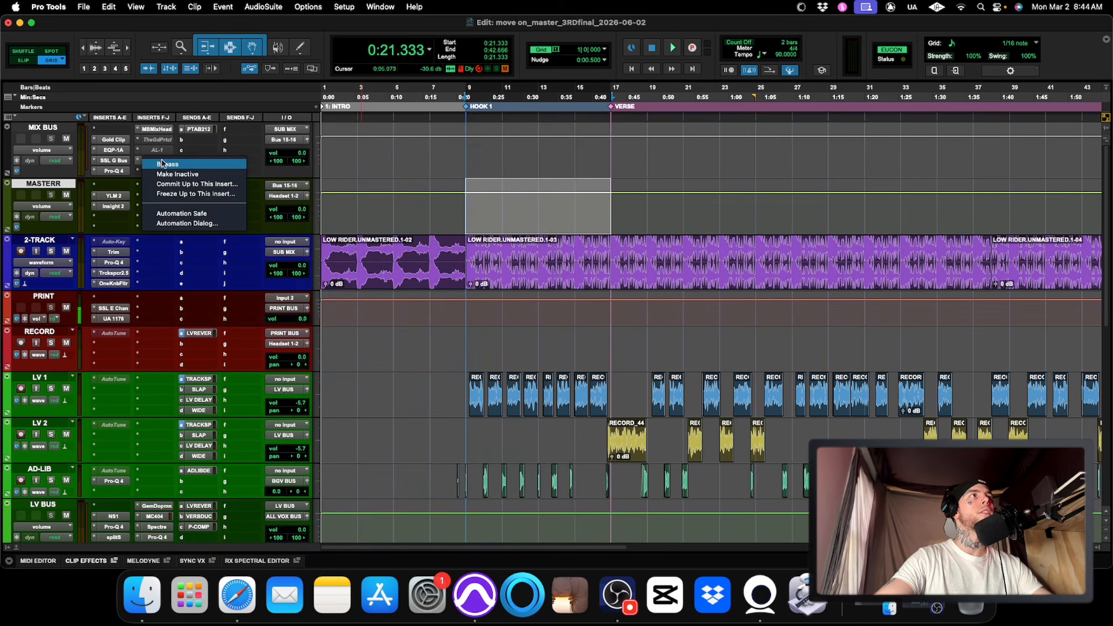
pyautogui.click(184, 174)
pyautogui.rightClick(154, 150)
pyautogui.click(185, 165)
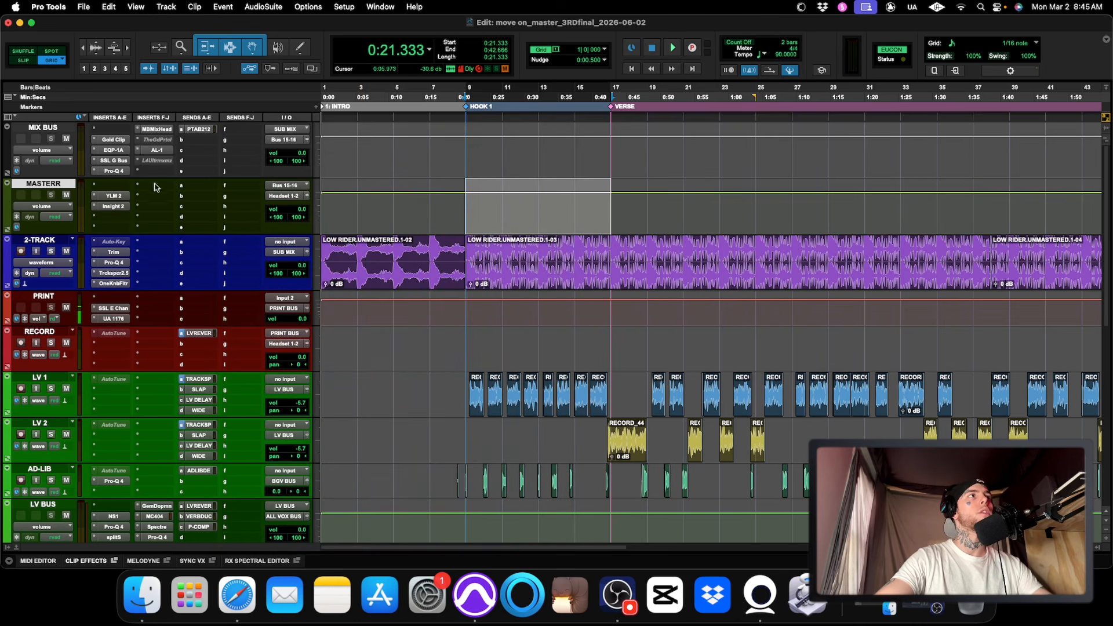
# Step: Measure HOOK 1's loudness through the AL-1 using Insight 2 on the MASTERR track, and close the meter
pyautogui.click(110, 207)
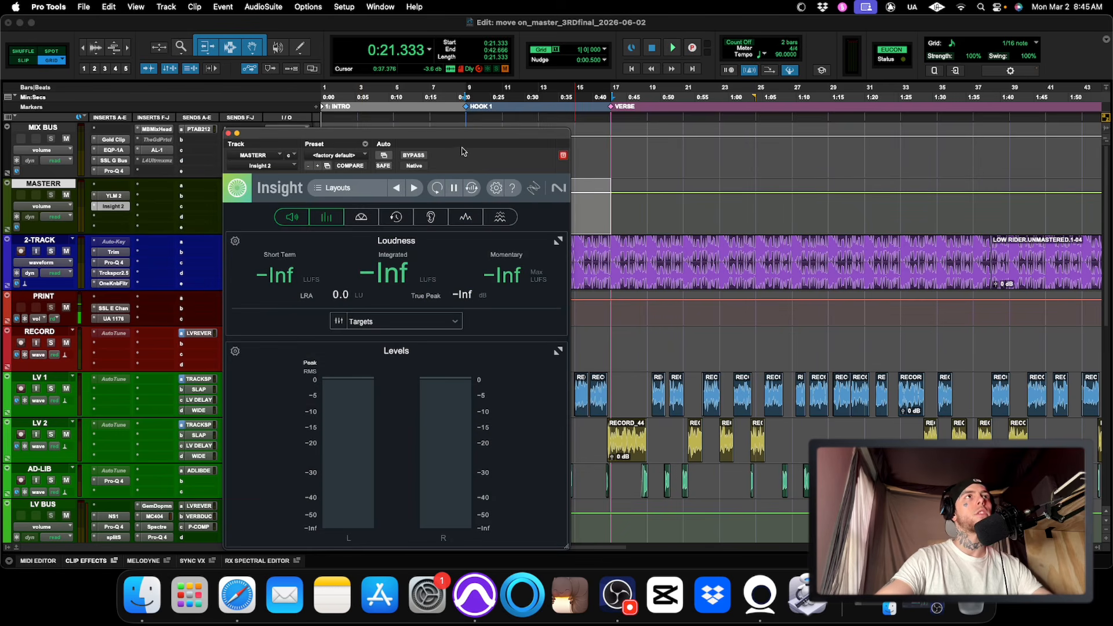
pyautogui.press('space')
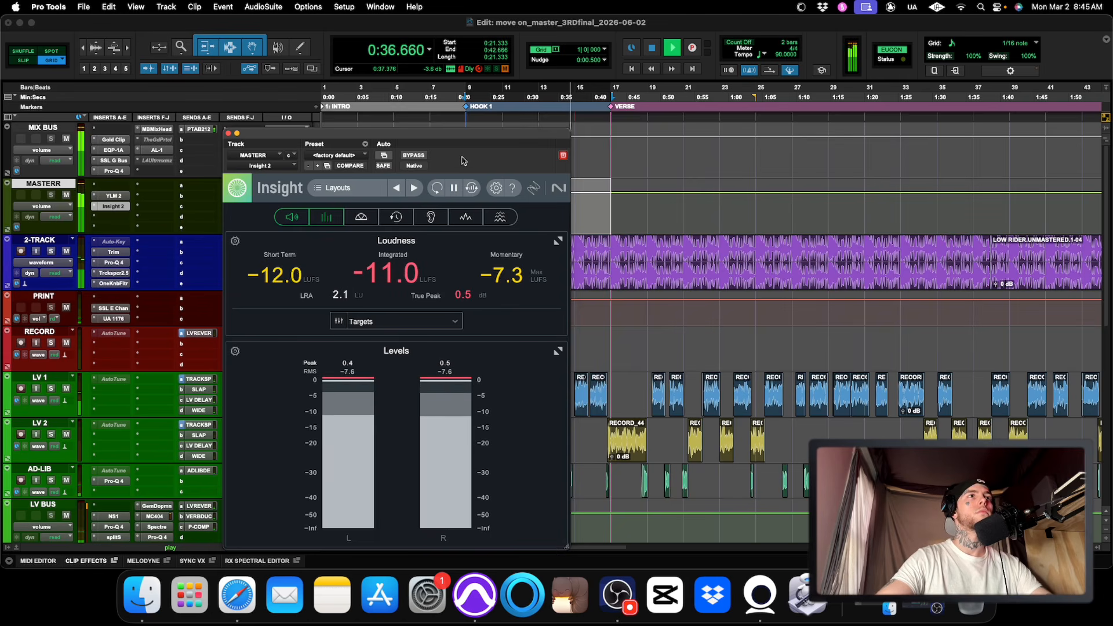
pyautogui.press('space')
pyautogui.press('super+w')
# Step: Leave only the AL-1 limiter active on the MIX BUS by deactivating the L4 Ultramaximizer, and check the AL-1 settings in its window
pyautogui.rightClick(162, 153)
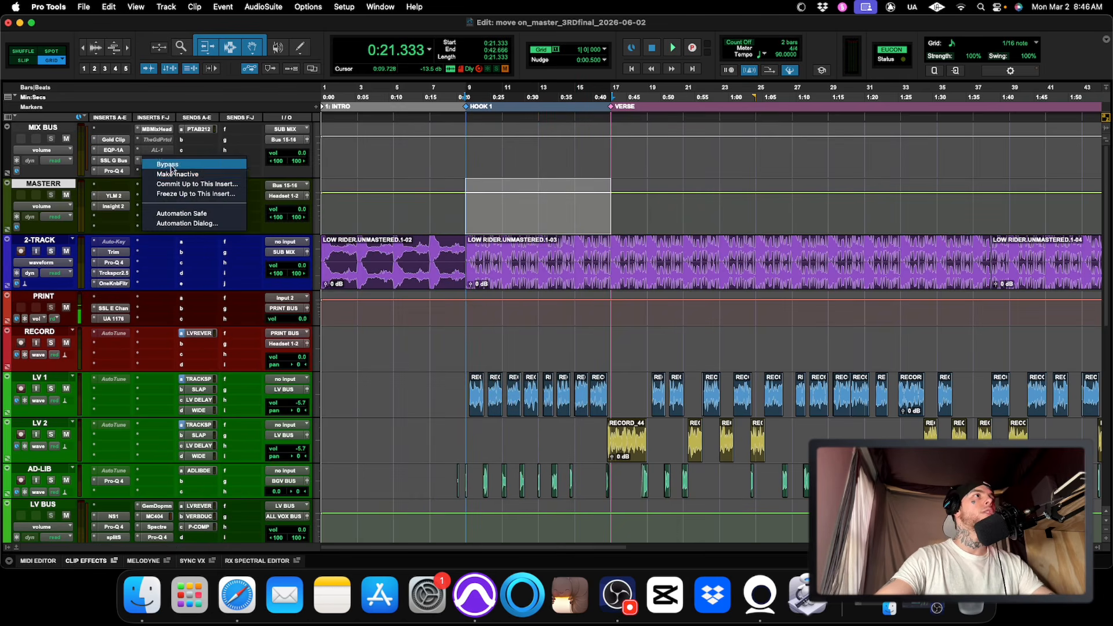
pyautogui.click(174, 174)
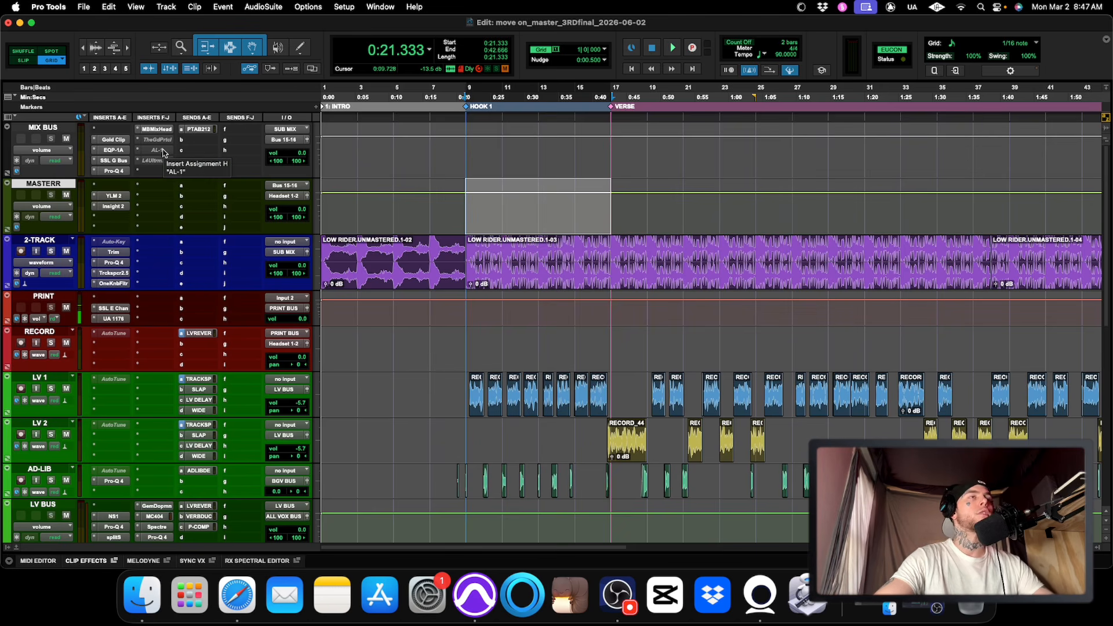
pyautogui.rightClick(163, 153)
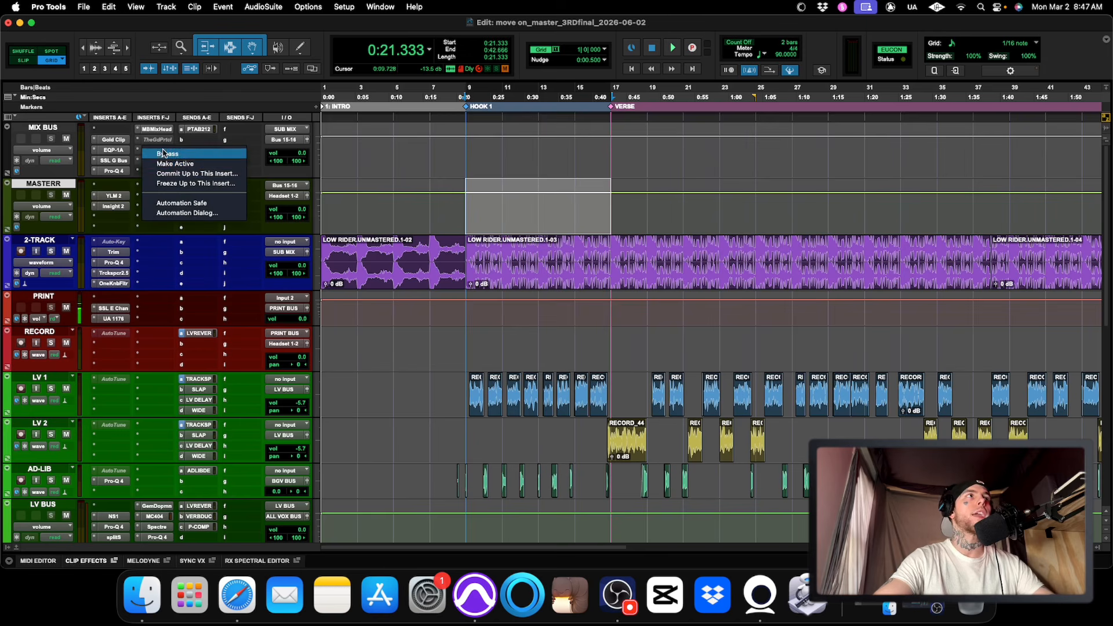
pyautogui.click(175, 164)
pyautogui.click(154, 150)
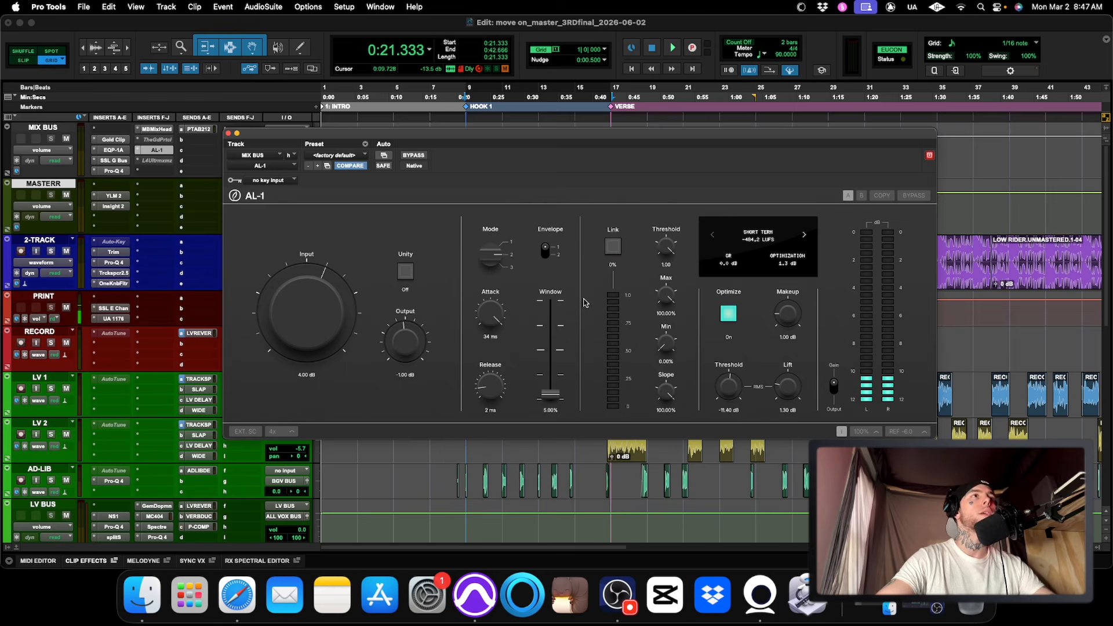
pyautogui.press('super+w')
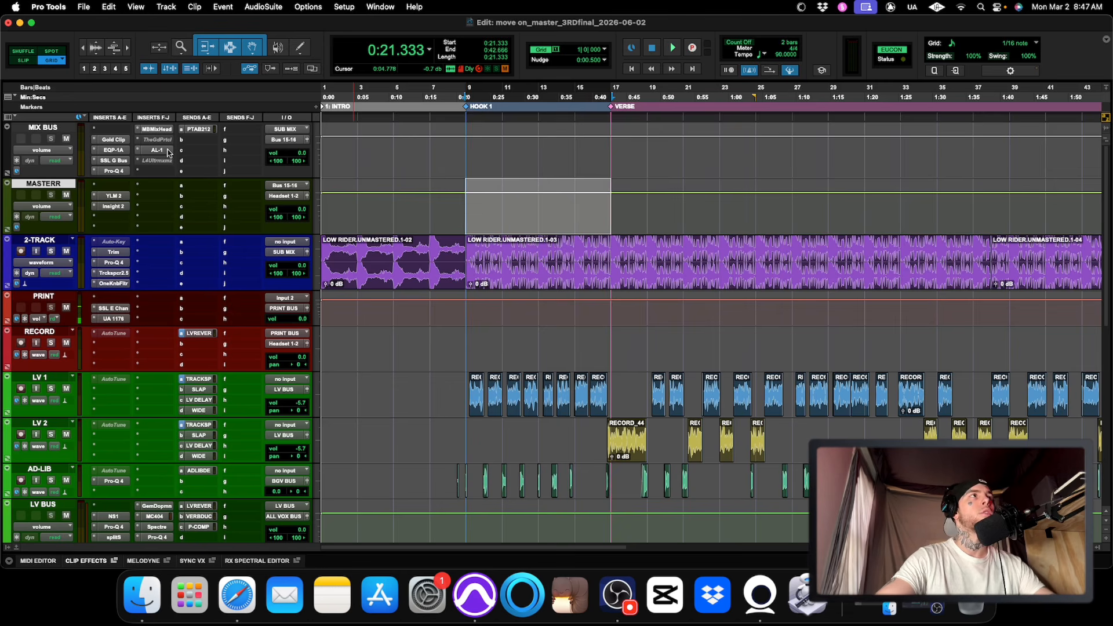
# Step: Play HOOK 1 through the AL-1, and swap the active MIX BUS limiter to the L4 Ultramaximizer with its window open
pyautogui.press('space')
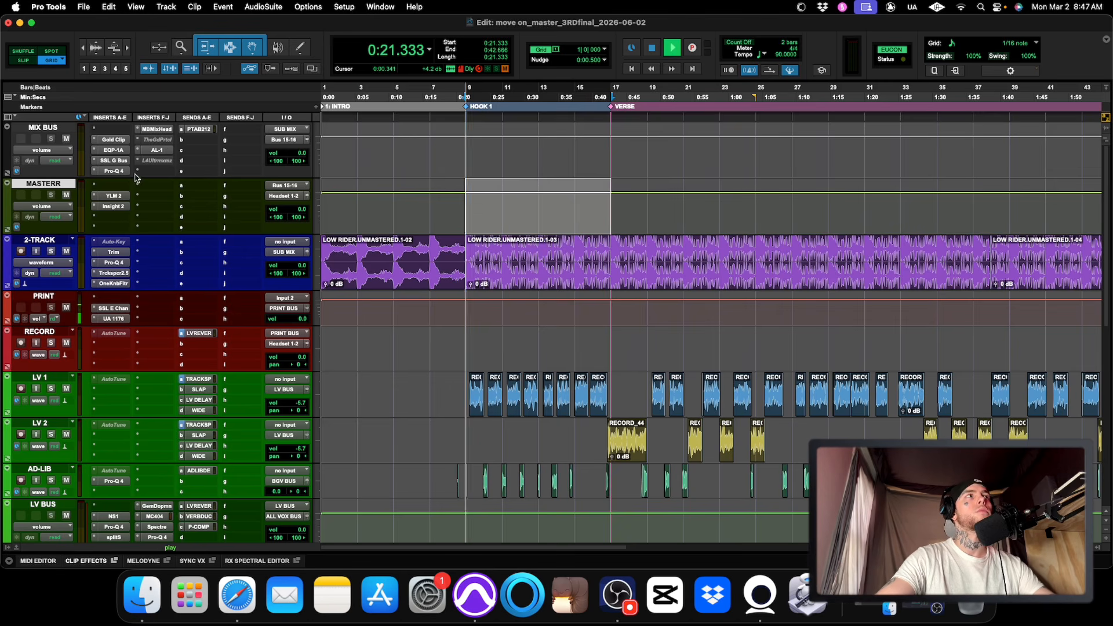
pyautogui.rightClick(160, 156)
pyautogui.click(158, 152)
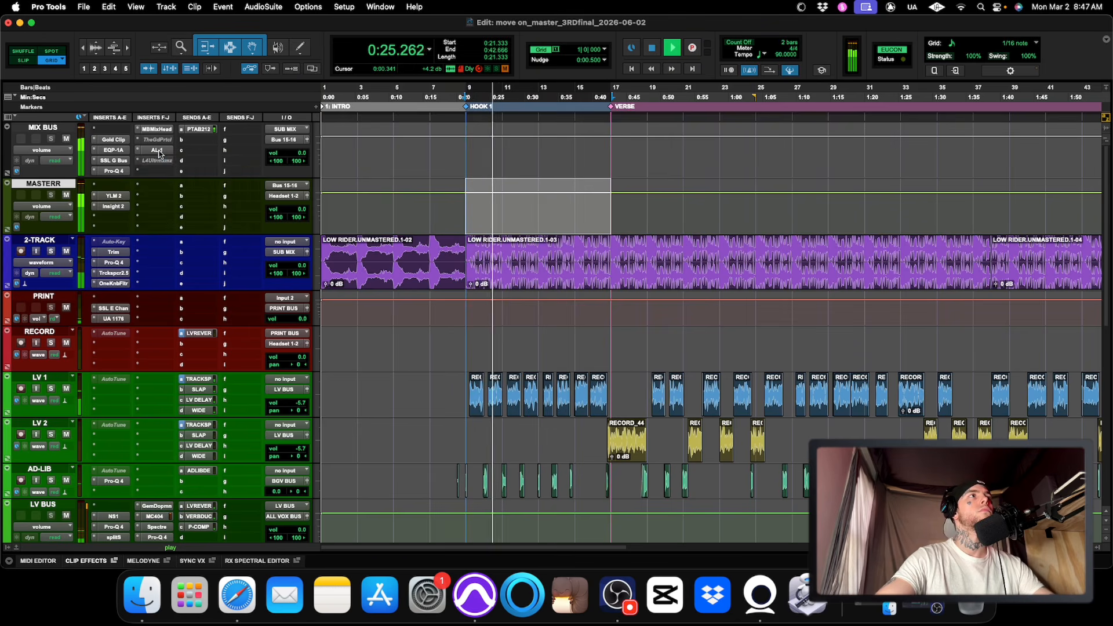
pyautogui.rightClick(157, 151)
pyautogui.click(169, 164)
pyautogui.rightClick(160, 161)
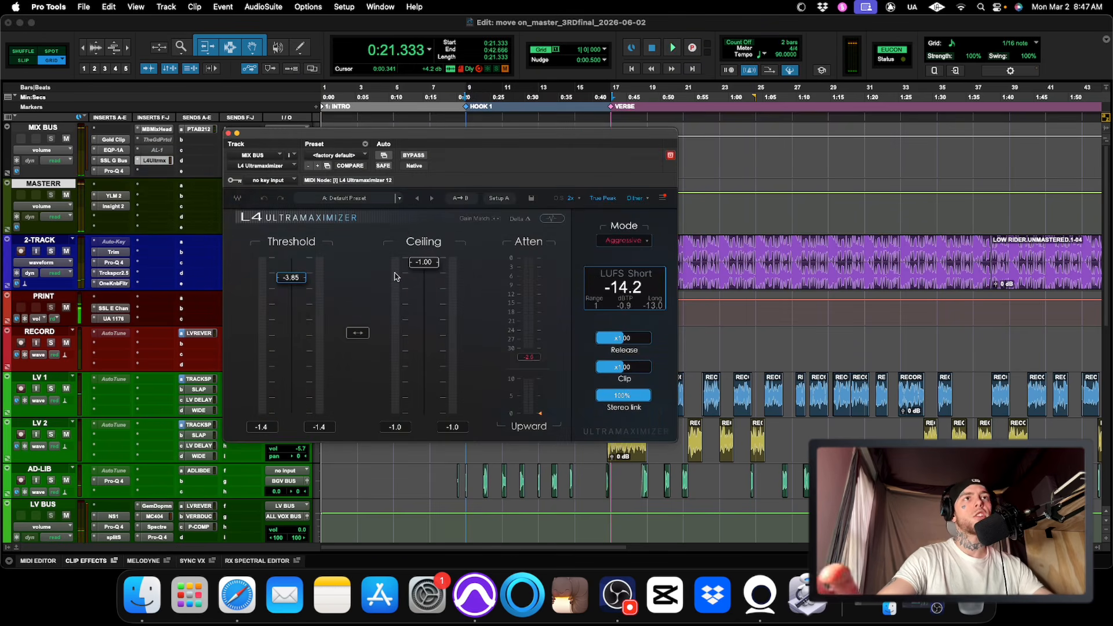
# Step: Audition the opening of HOOK 1 repeatedly through the L4 Ultramaximizer
pyautogui.press('space')
pyautogui.press('space')
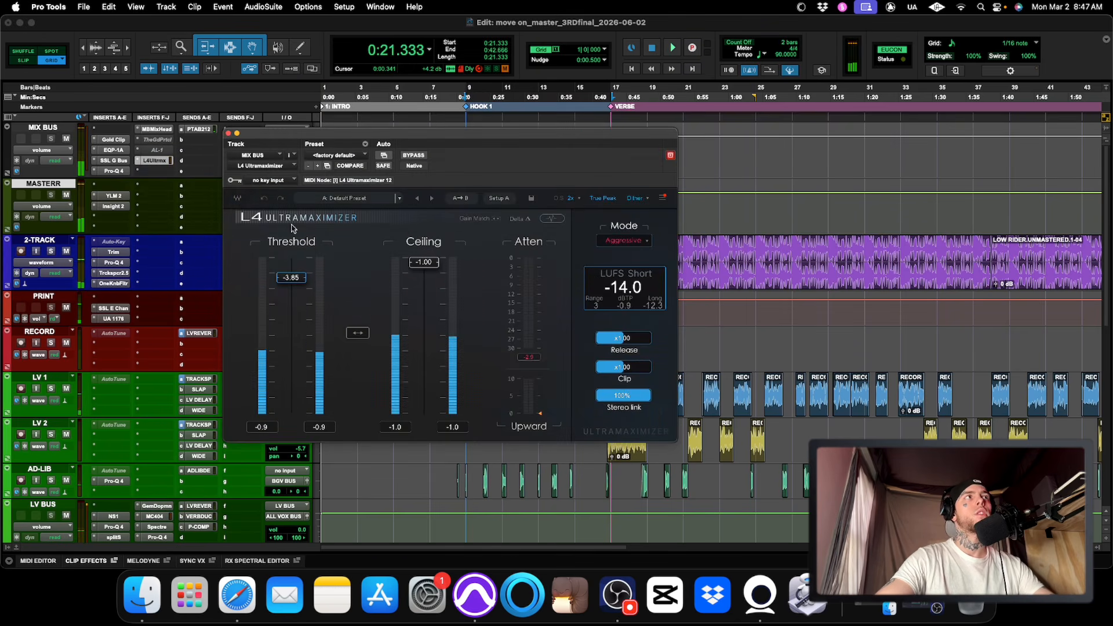
pyautogui.press('space')
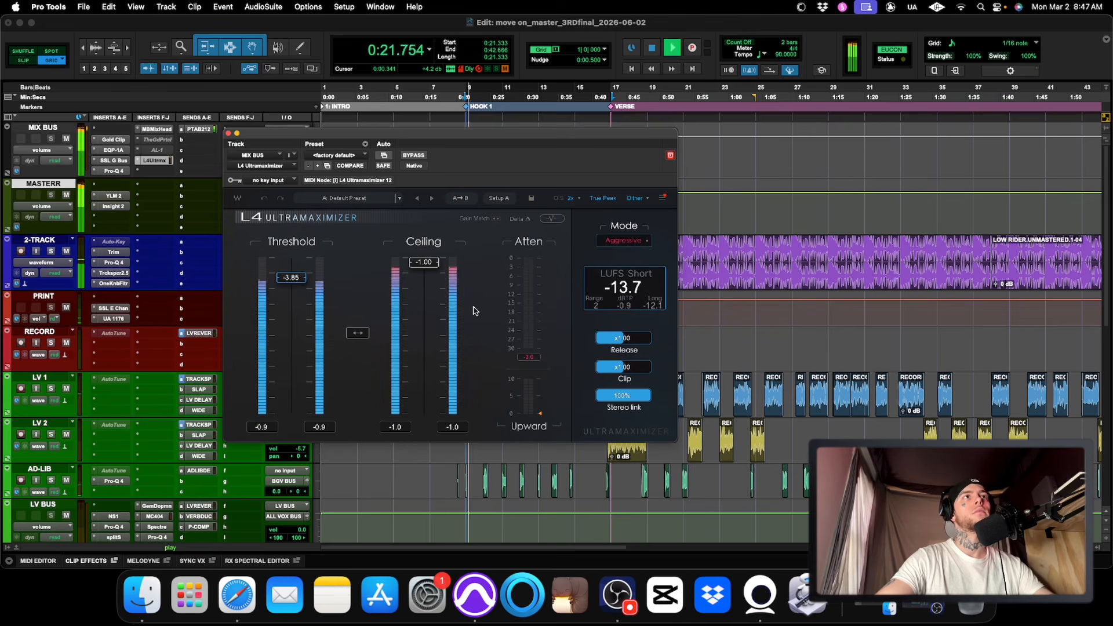
pyautogui.press('space')
# Step: Switch the MIX BUS back to the AL-1 by activating its insert and making the L4 Ultramaximizer inactive
pyautogui.rightClick(161, 152)
pyautogui.click(168, 164)
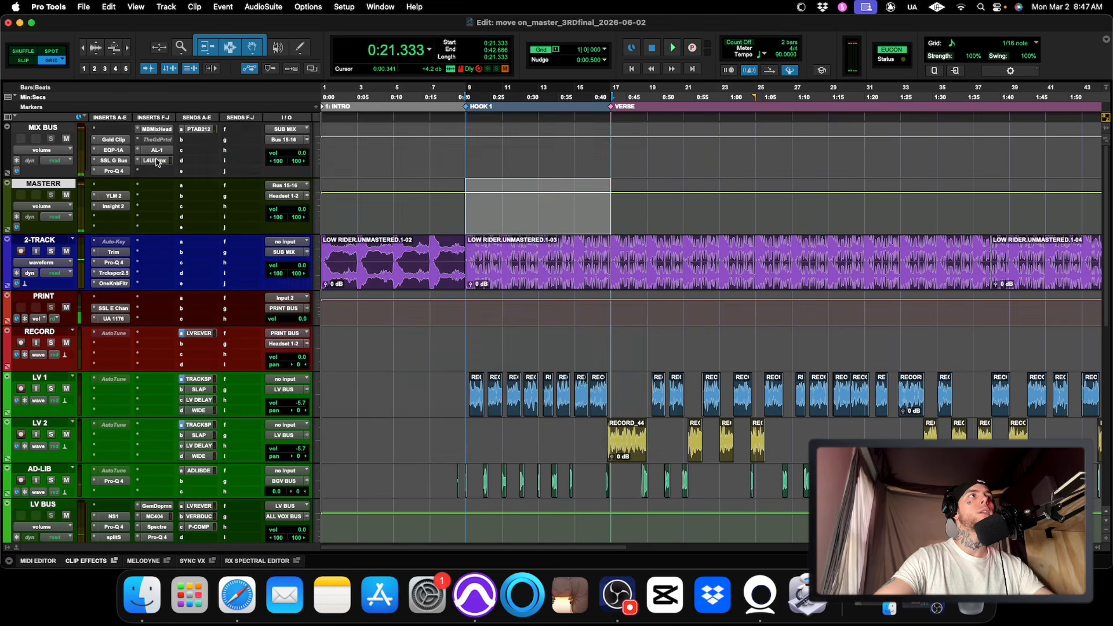
pyautogui.rightClick(162, 161)
pyautogui.click(168, 174)
# Step: Audition the opening of HOOK 1 twice through the AL-1 on the MIX BUS
pyautogui.press('space')
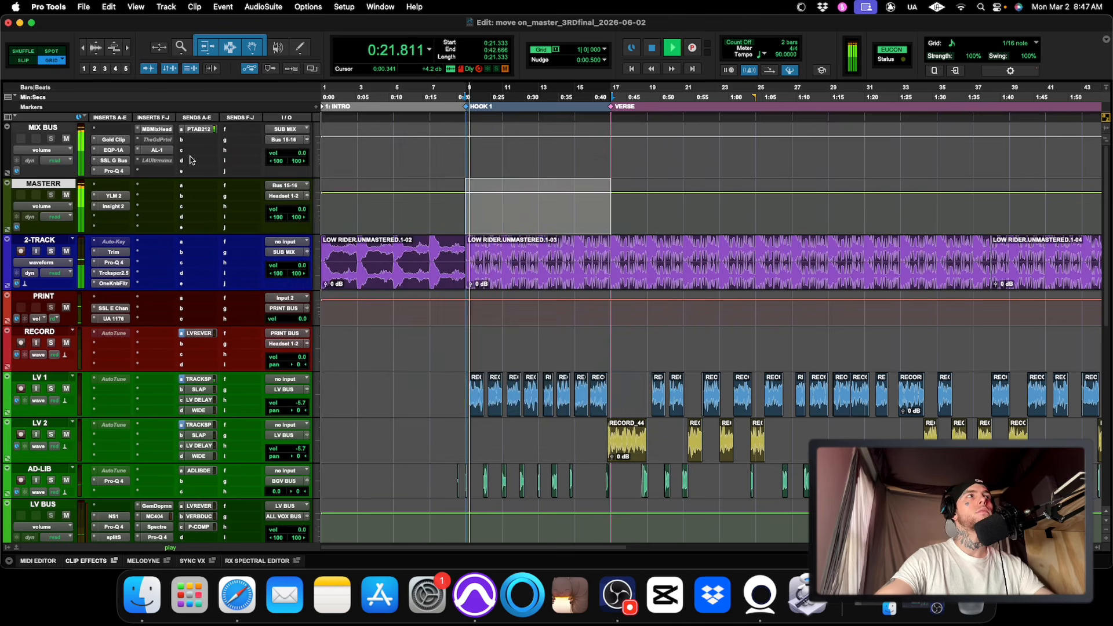
pyautogui.press('space')
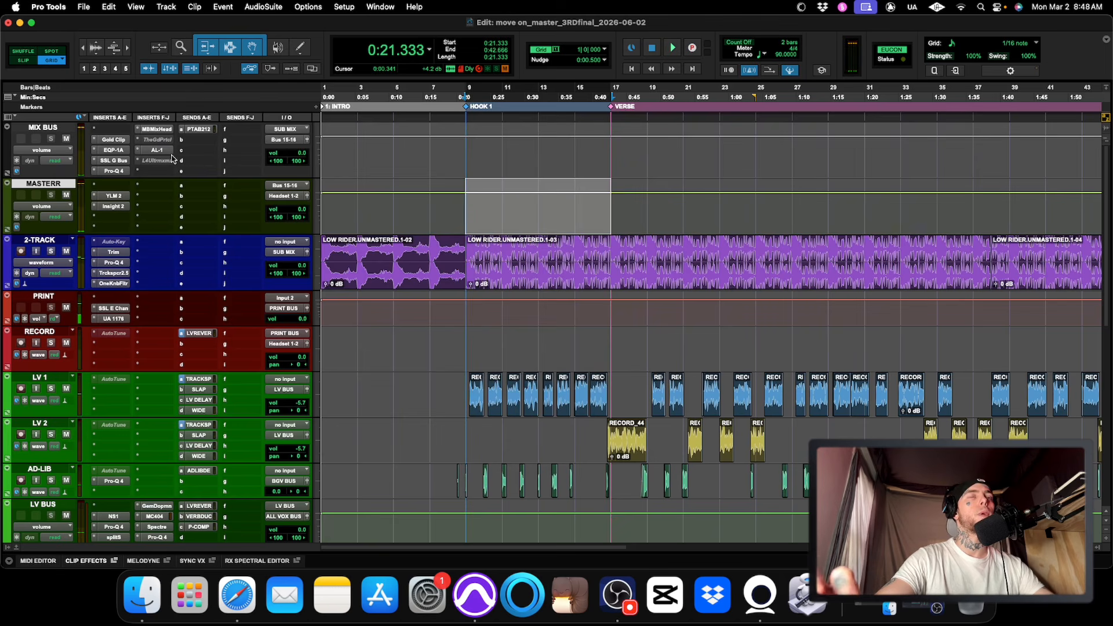
pyautogui.press('space')
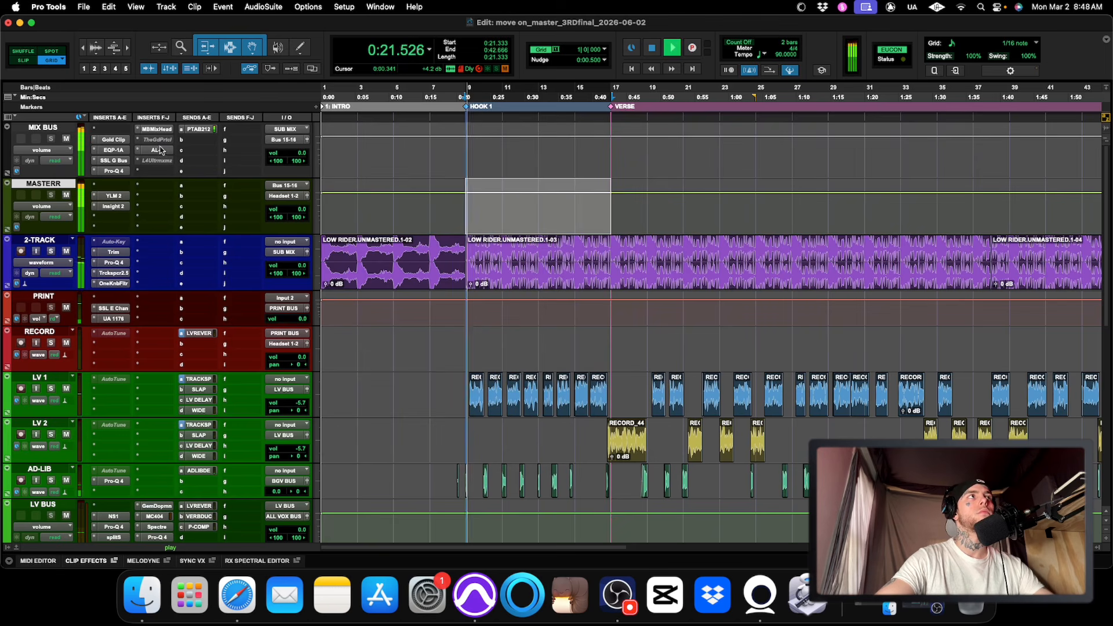
pyautogui.press('space')
# Step: Review the AL-1 controls in the MIX BUS plug-in window and close it
pyautogui.click(158, 150)
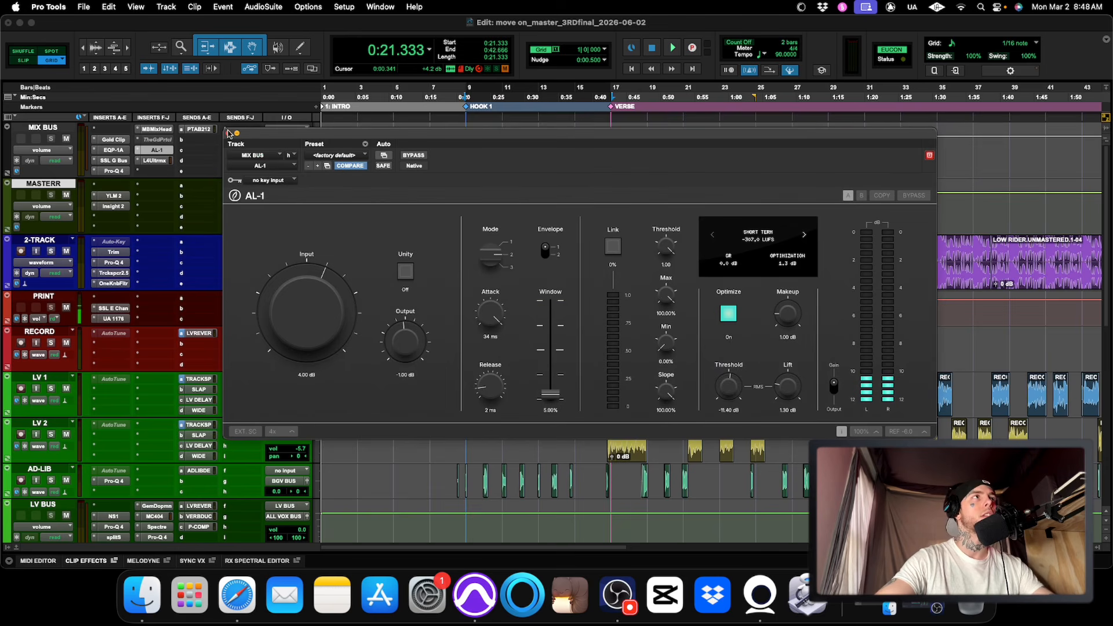
pyautogui.click(229, 134)
pyautogui.click(152, 150)
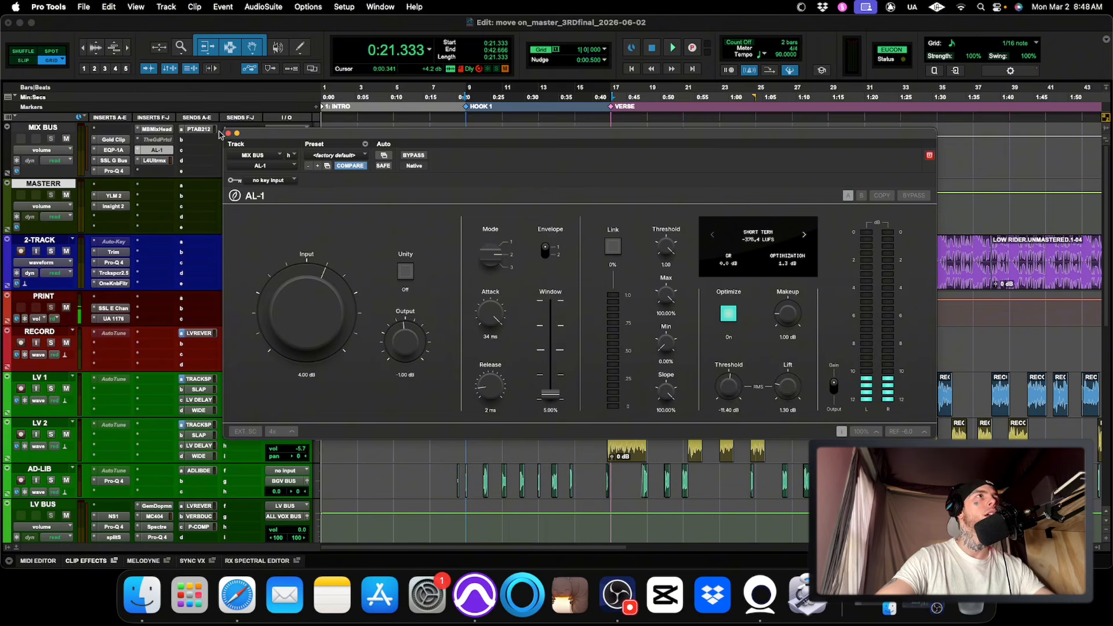
pyautogui.click(227, 133)
# Step: Review the L4 Ultramaximizer's threshold and ceiling controls, close its window, and reopen the AL-1 for comparison
pyautogui.click(168, 161)
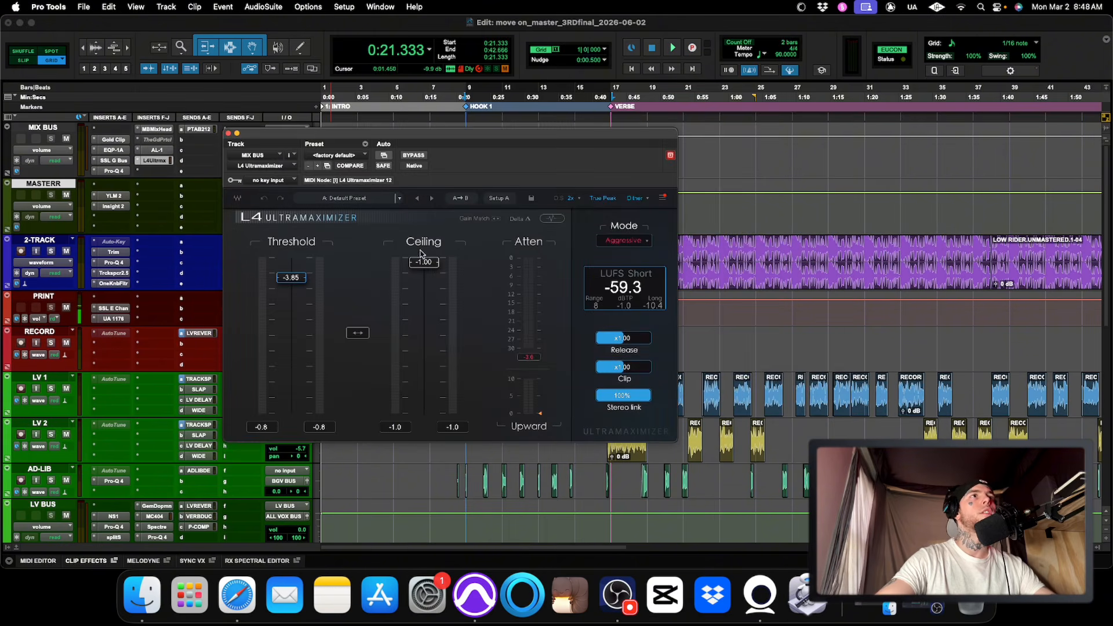
pyautogui.click(227, 133)
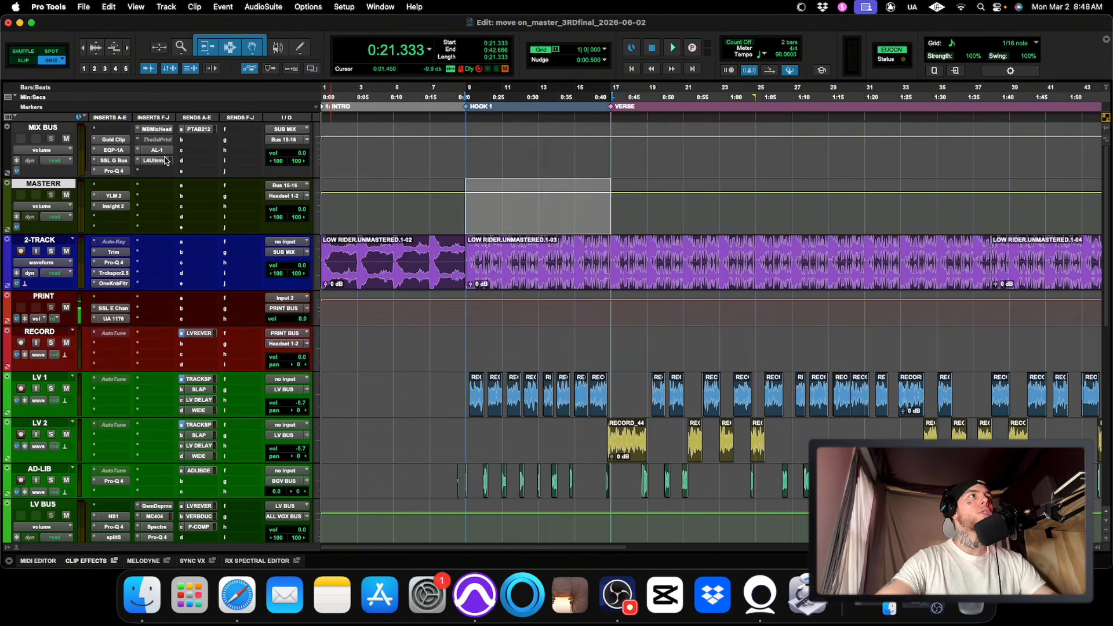
pyautogui.click(166, 161)
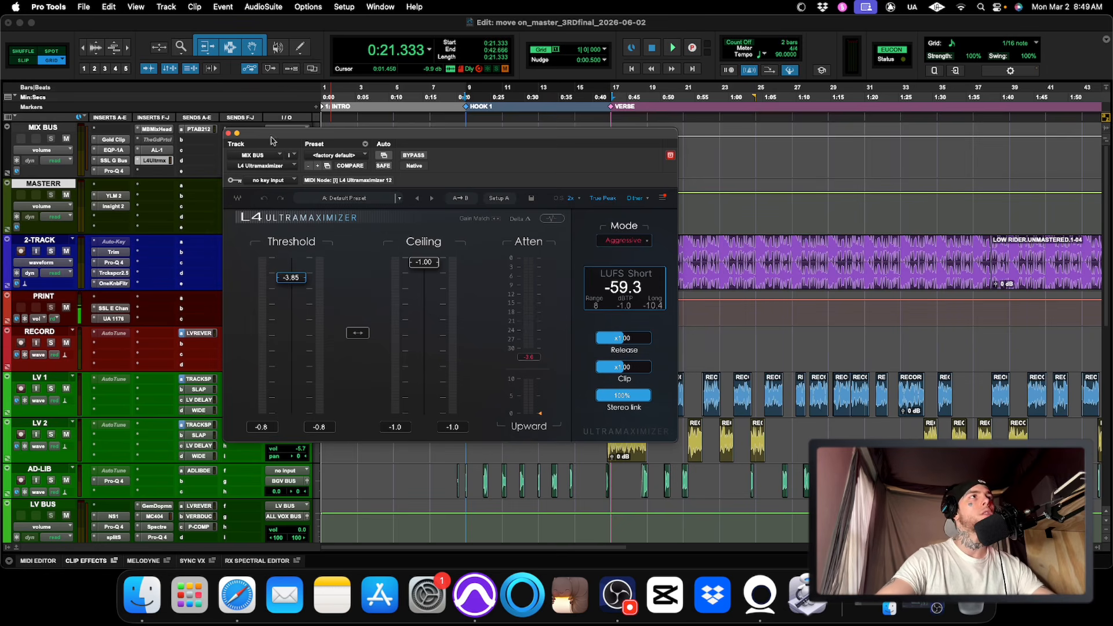
pyautogui.click(229, 134)
pyautogui.click(163, 152)
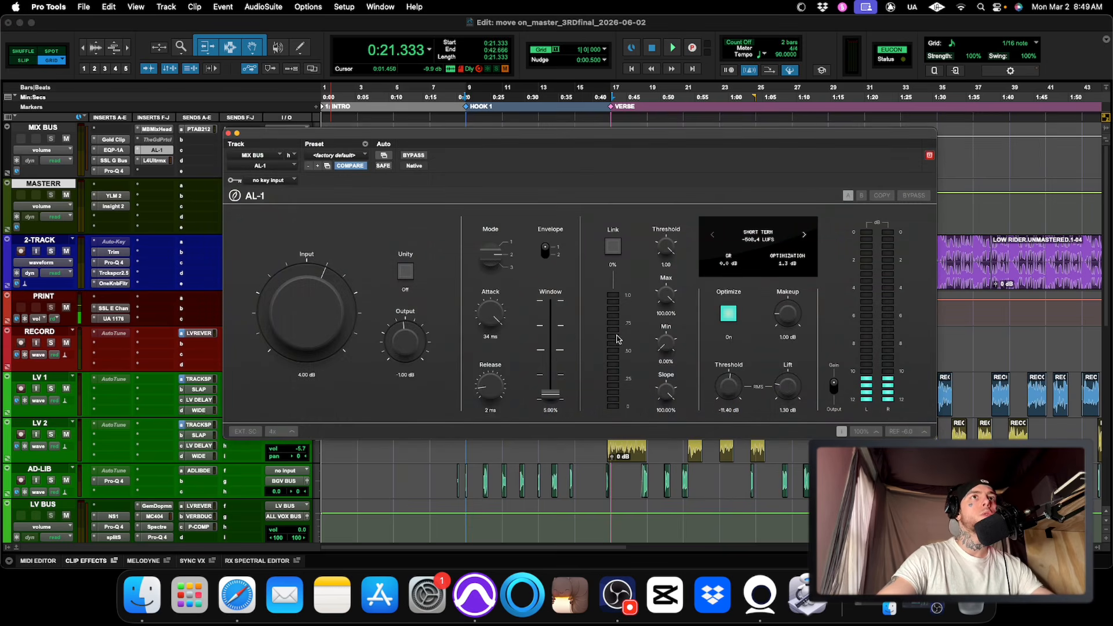
pyautogui.click(161, 150)
pyautogui.click(161, 150)
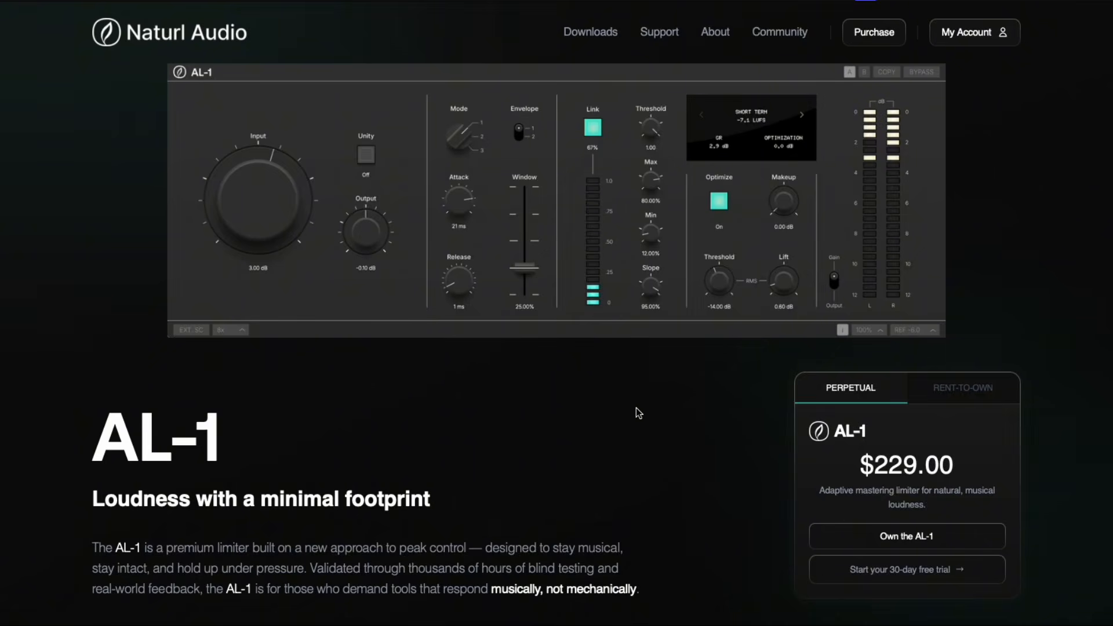
# Step: Read through the AL-1 product page on the Naturl Audio website, from the overview down to the features section
pyautogui.scroll(-10, 635, 408)
pyautogui.scroll(-20, 635, 408)
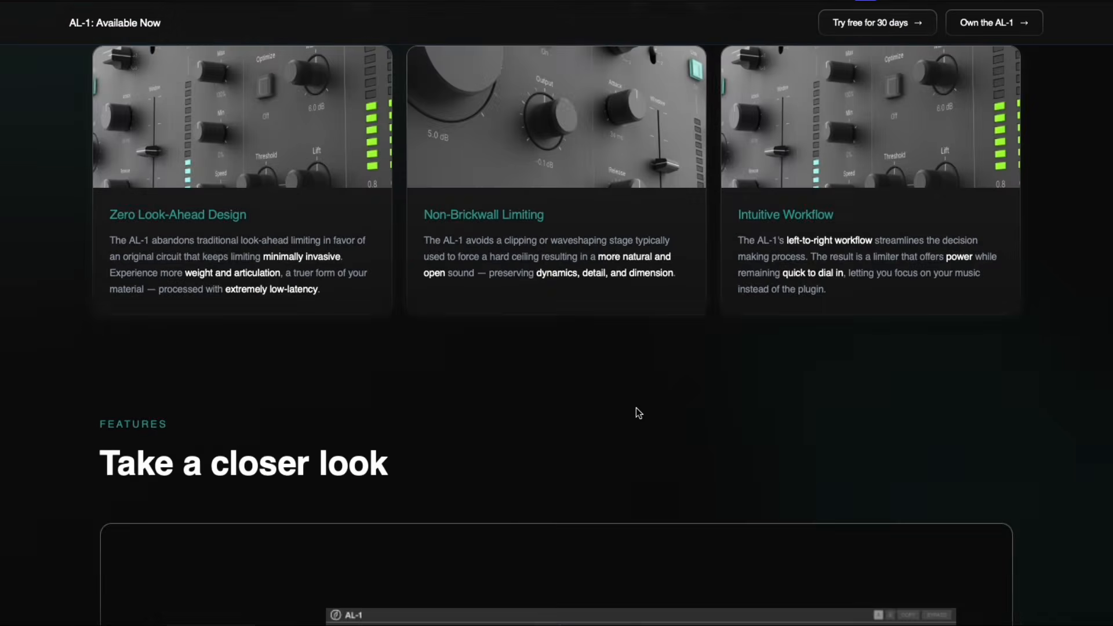
pyautogui.scroll(-5, 635, 408)
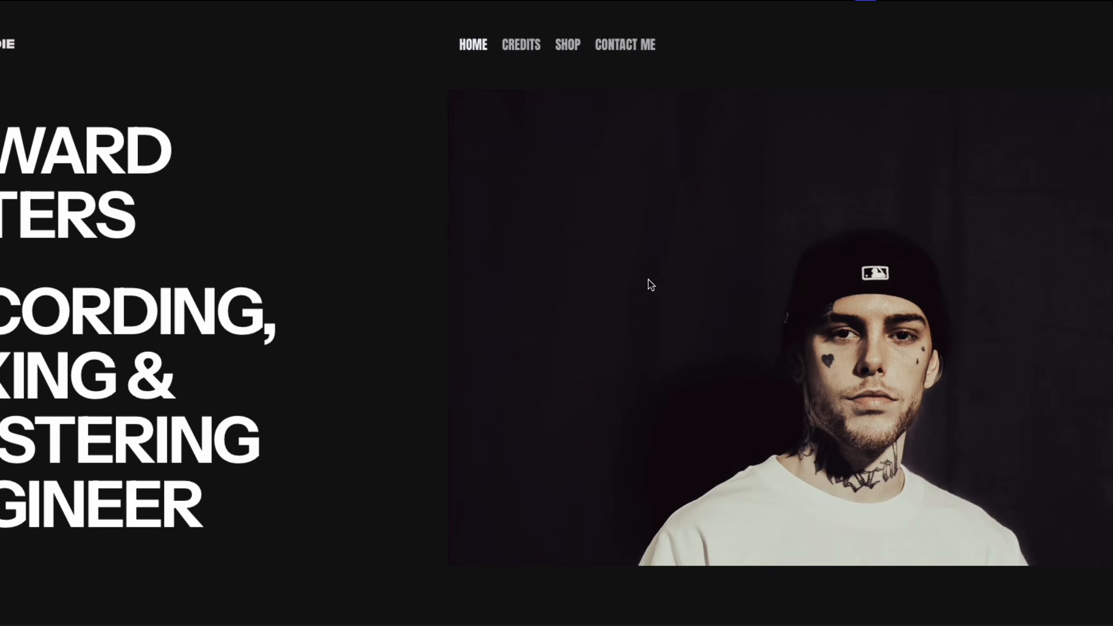
# Step: Open the shop section of the mixing engineer's website and browse its Pro Tools templates and other products
pyautogui.moveTo(581, 53)
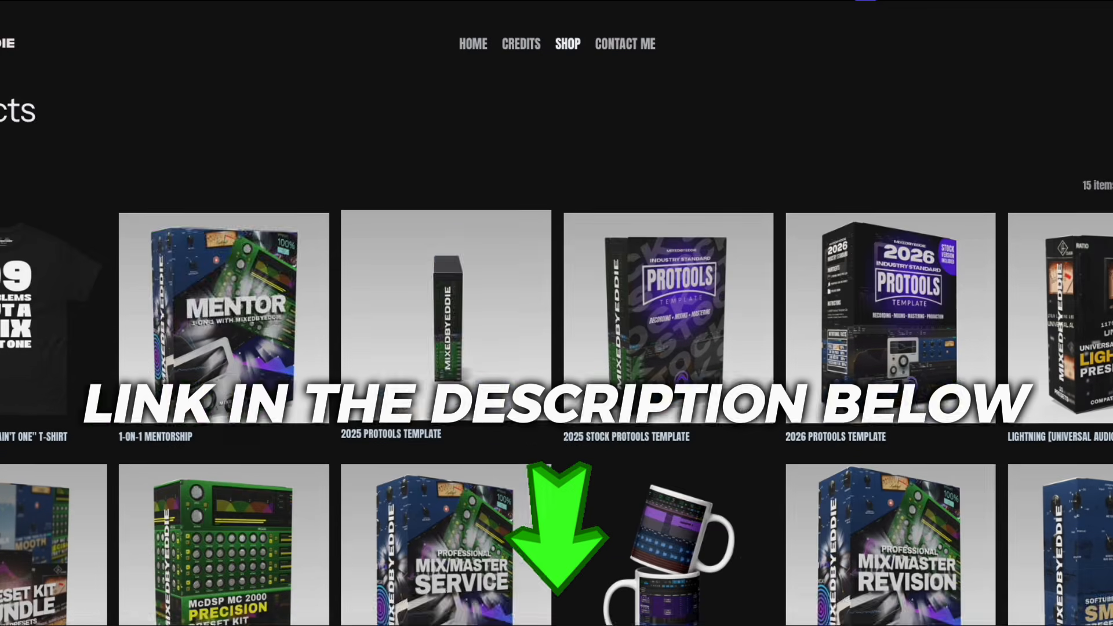
pyautogui.scroll(-3, 670, 316)
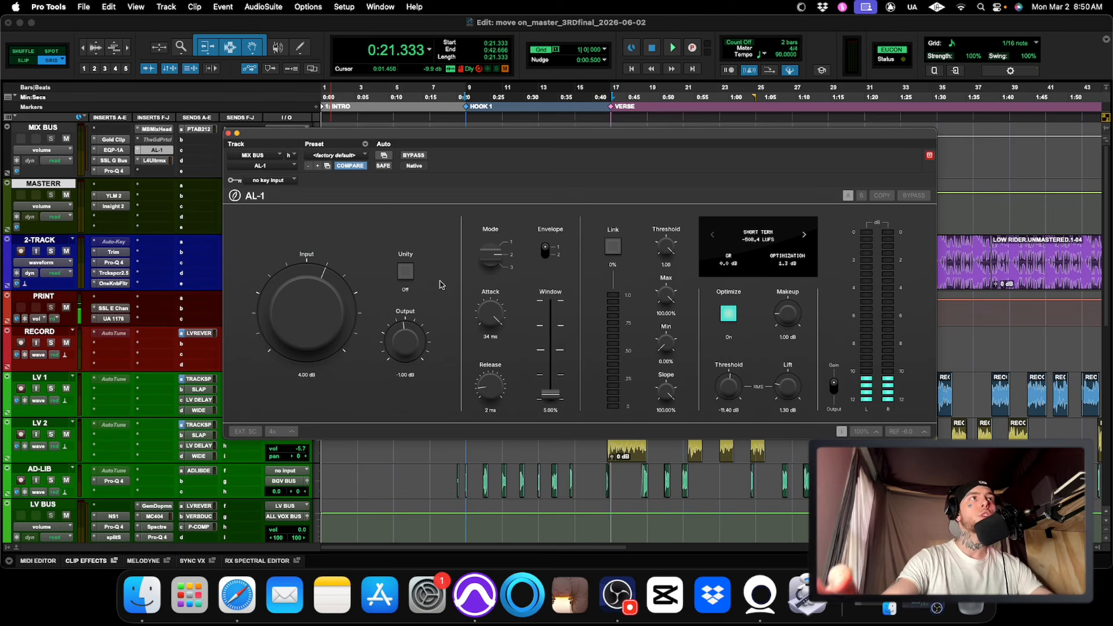